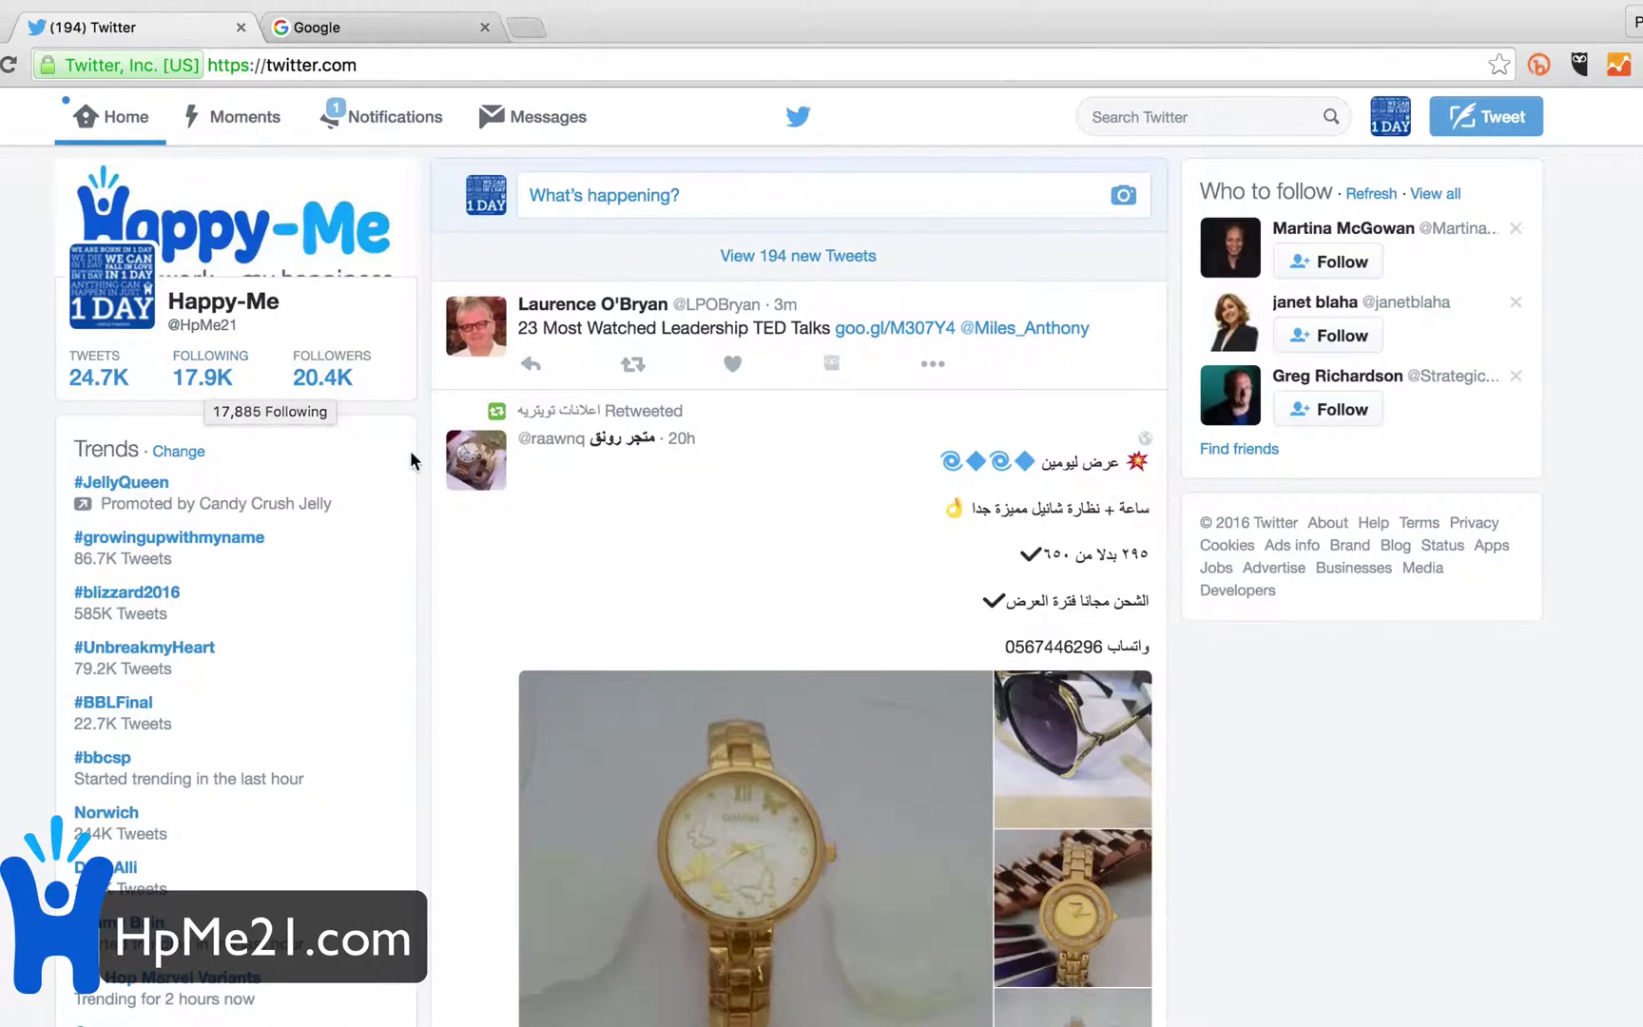
Step: Scroll up and down through the Twitter home timeline
{"action": "scroll", "coordinate": [516, 744], "scroll_direction": "down", "scroll_amount": 3}
{"action": "scroll", "coordinate": [516, 744], "scroll_direction": "down", "scroll_amount": 15}
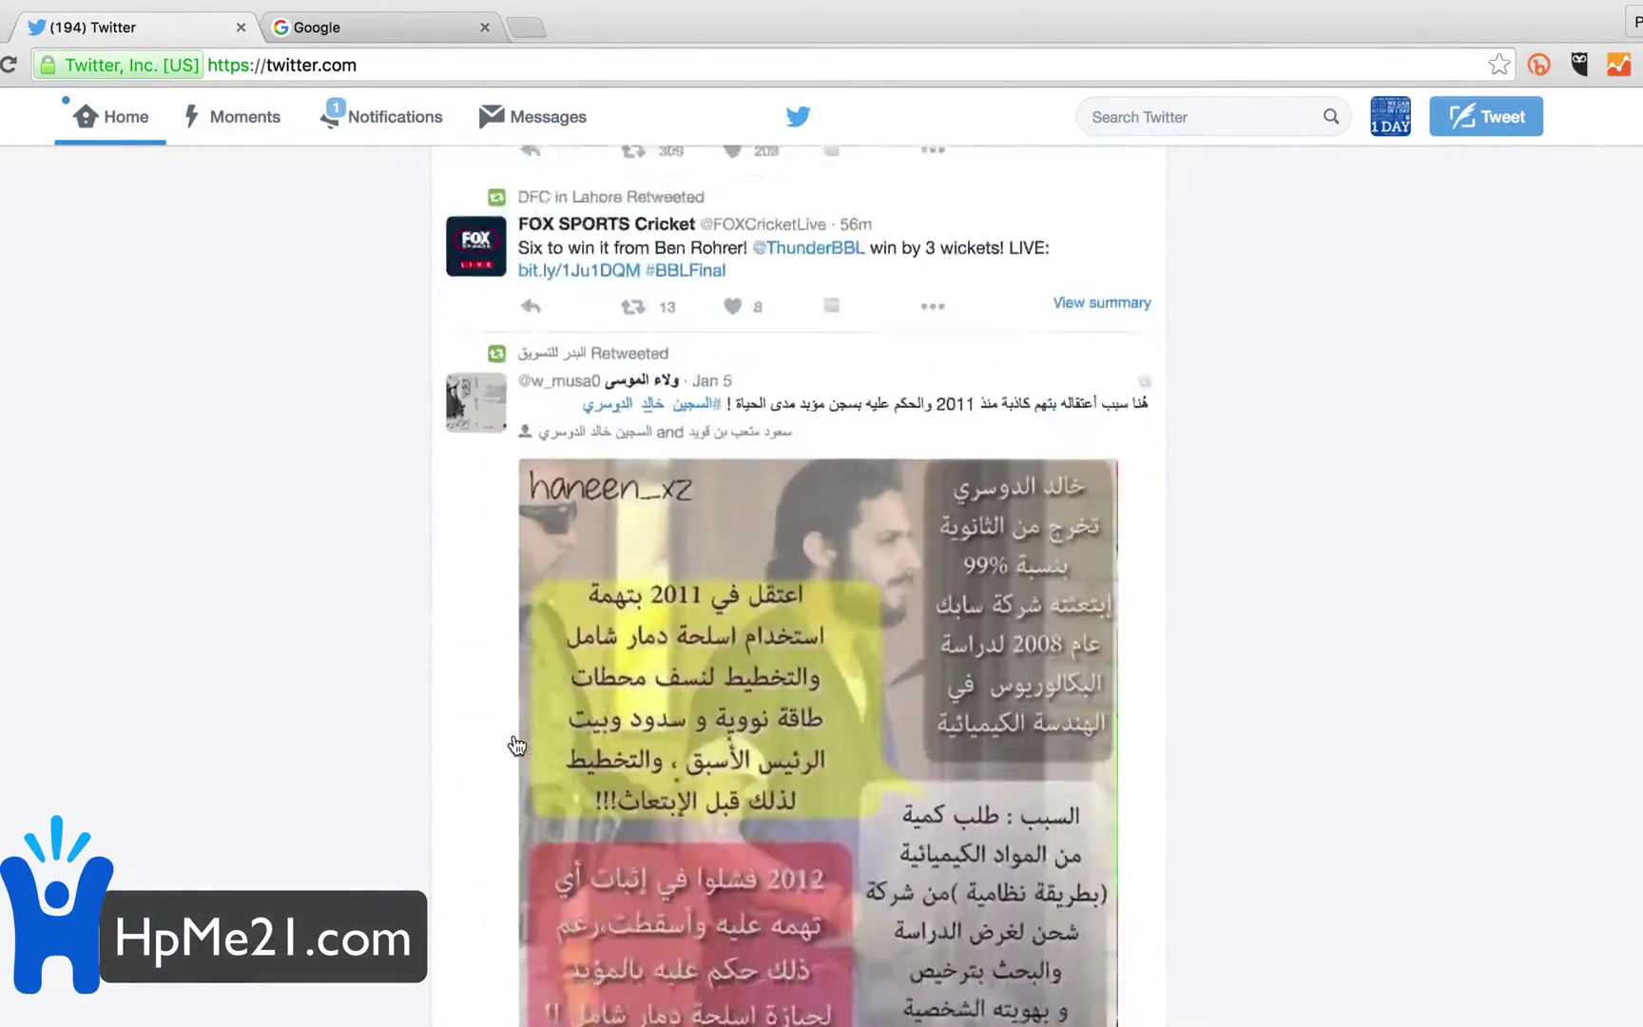
{"action": "scroll", "coordinate": [517, 744], "scroll_direction": "down", "scroll_amount": 10}
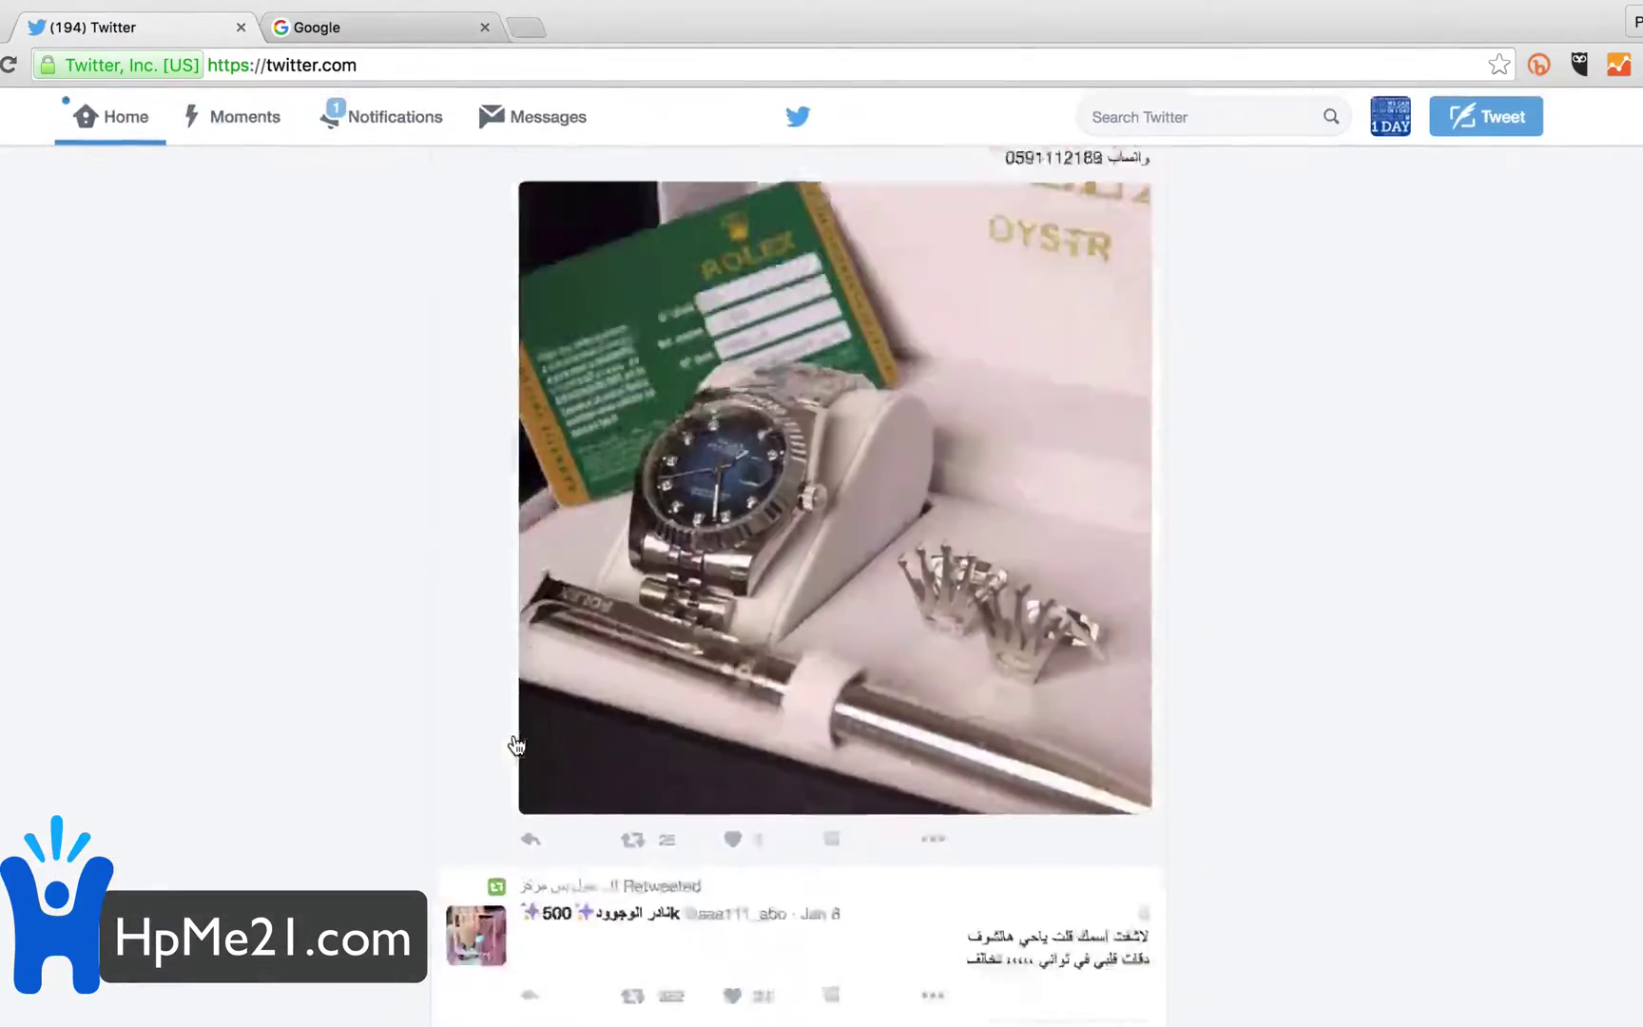
{"action": "scroll", "coordinate": [516, 744], "scroll_direction": "up", "scroll_amount": 20}
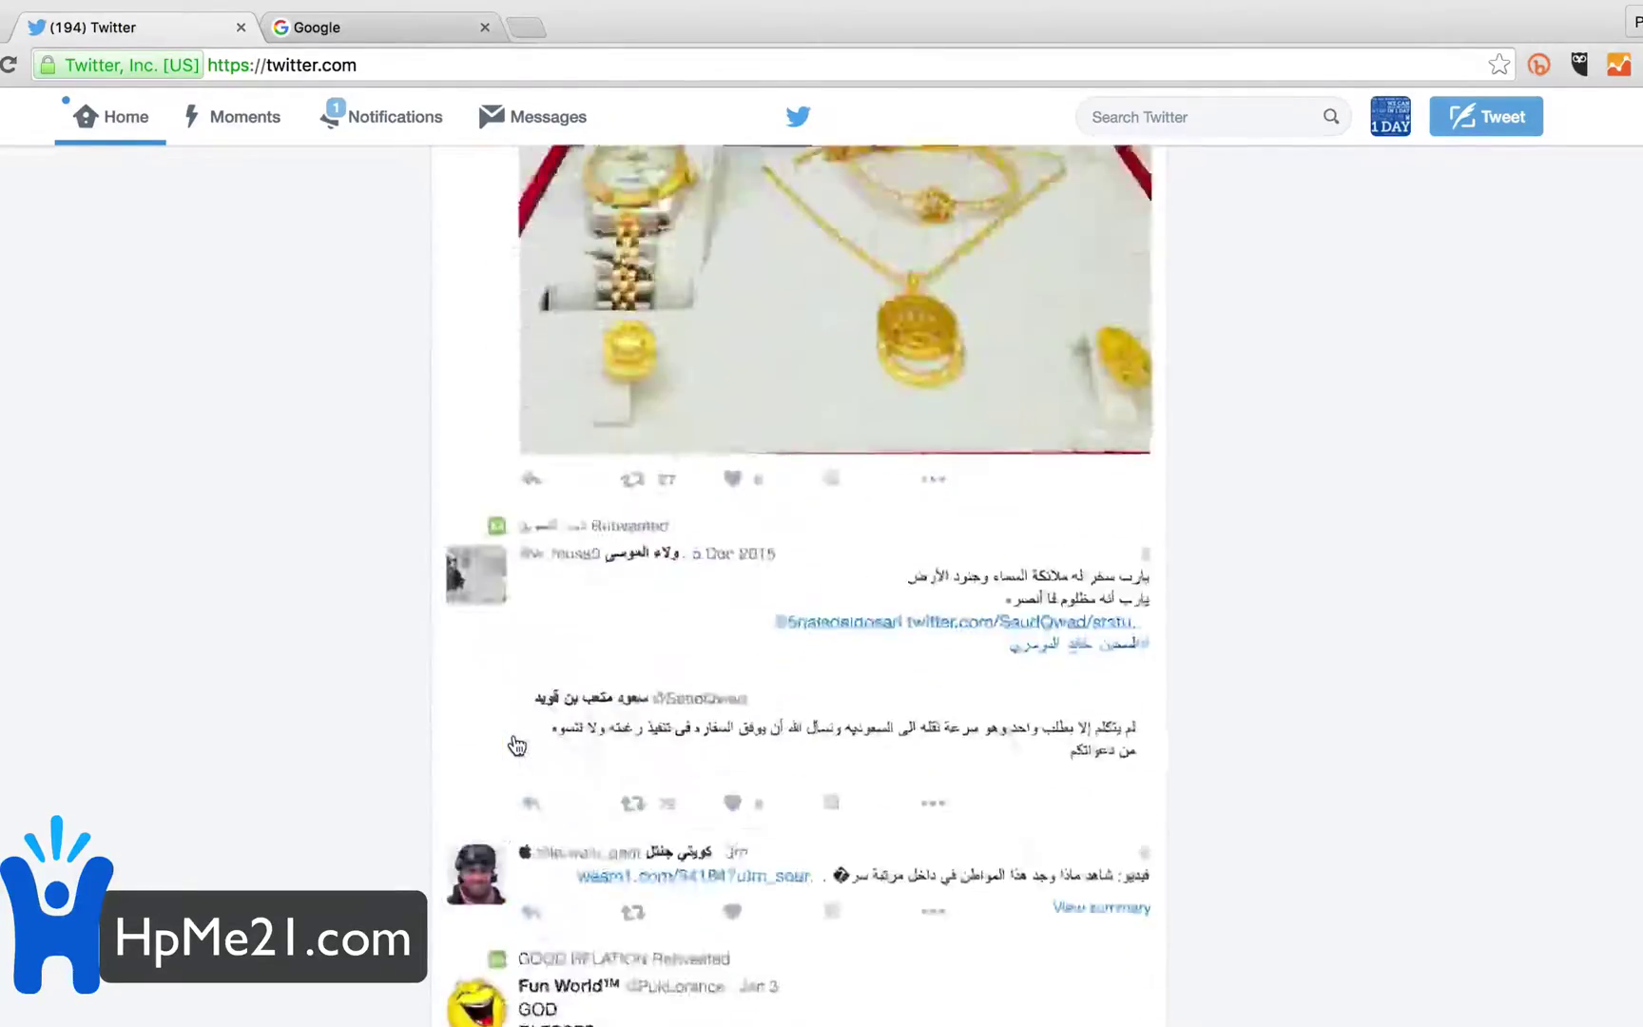
{"action": "scroll", "coordinate": [517, 744], "scroll_direction": "up", "scroll_amount": 5}
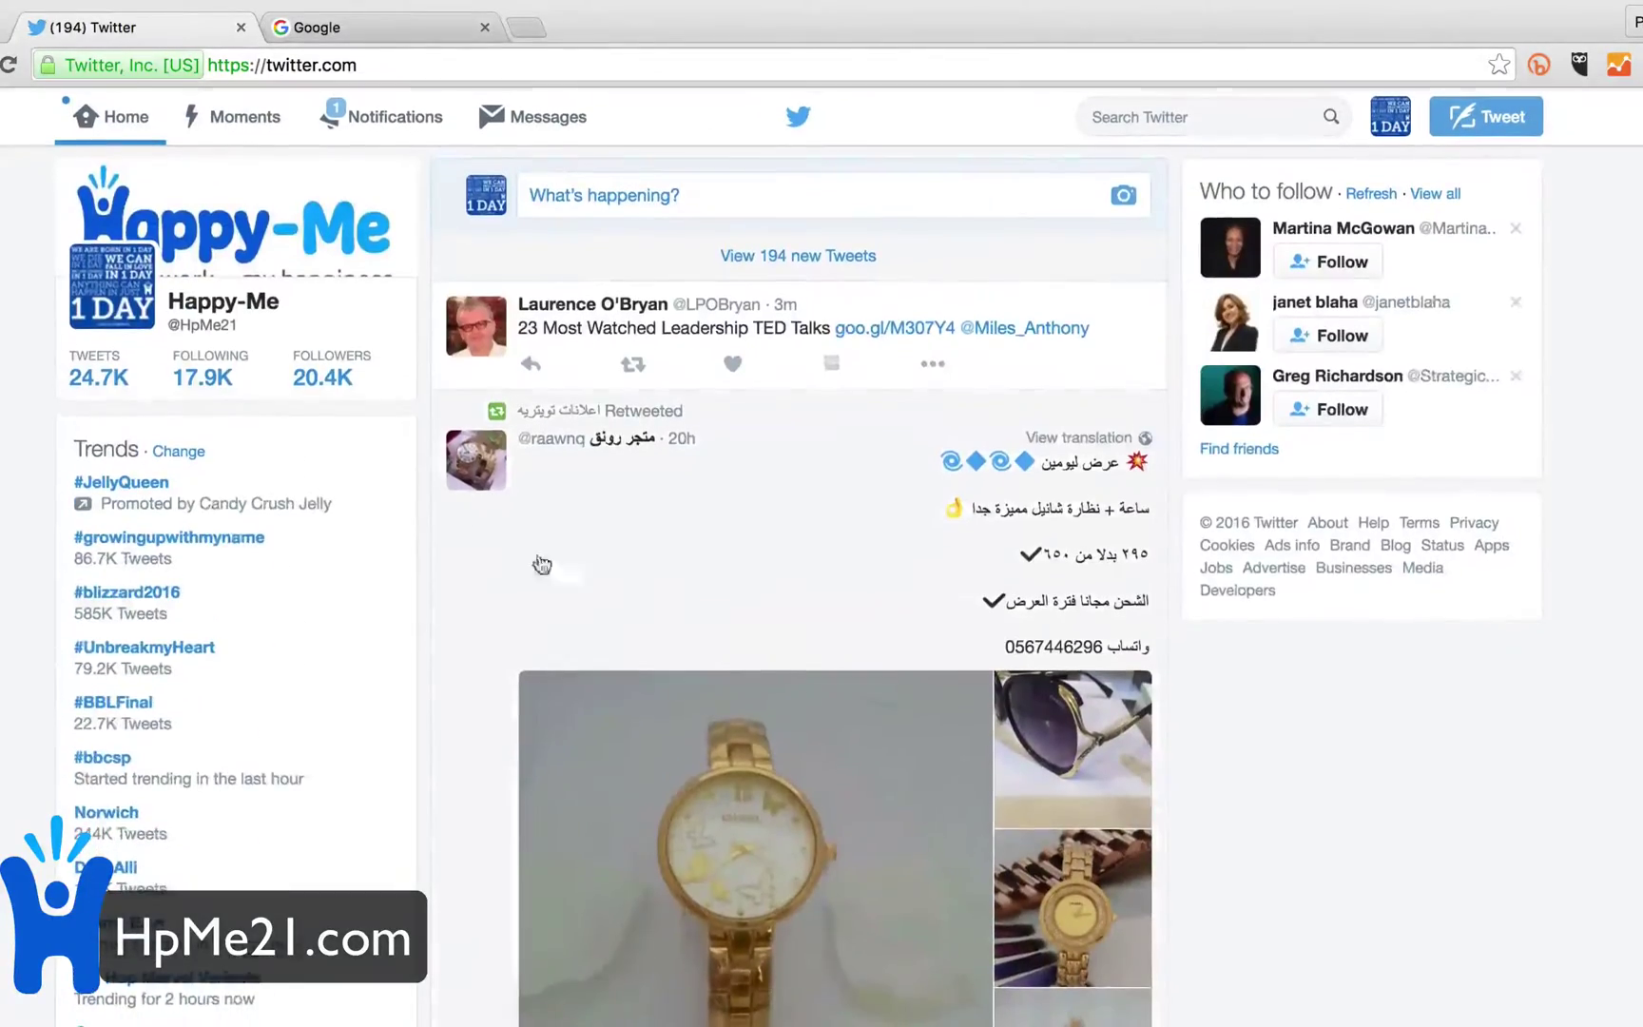
{"action": "scroll", "coordinate": [568, 604], "scroll_direction": "down", "scroll_amount": 10}
{"action": "scroll", "coordinate": [572, 605], "scroll_direction": "down", "scroll_amount": 15}
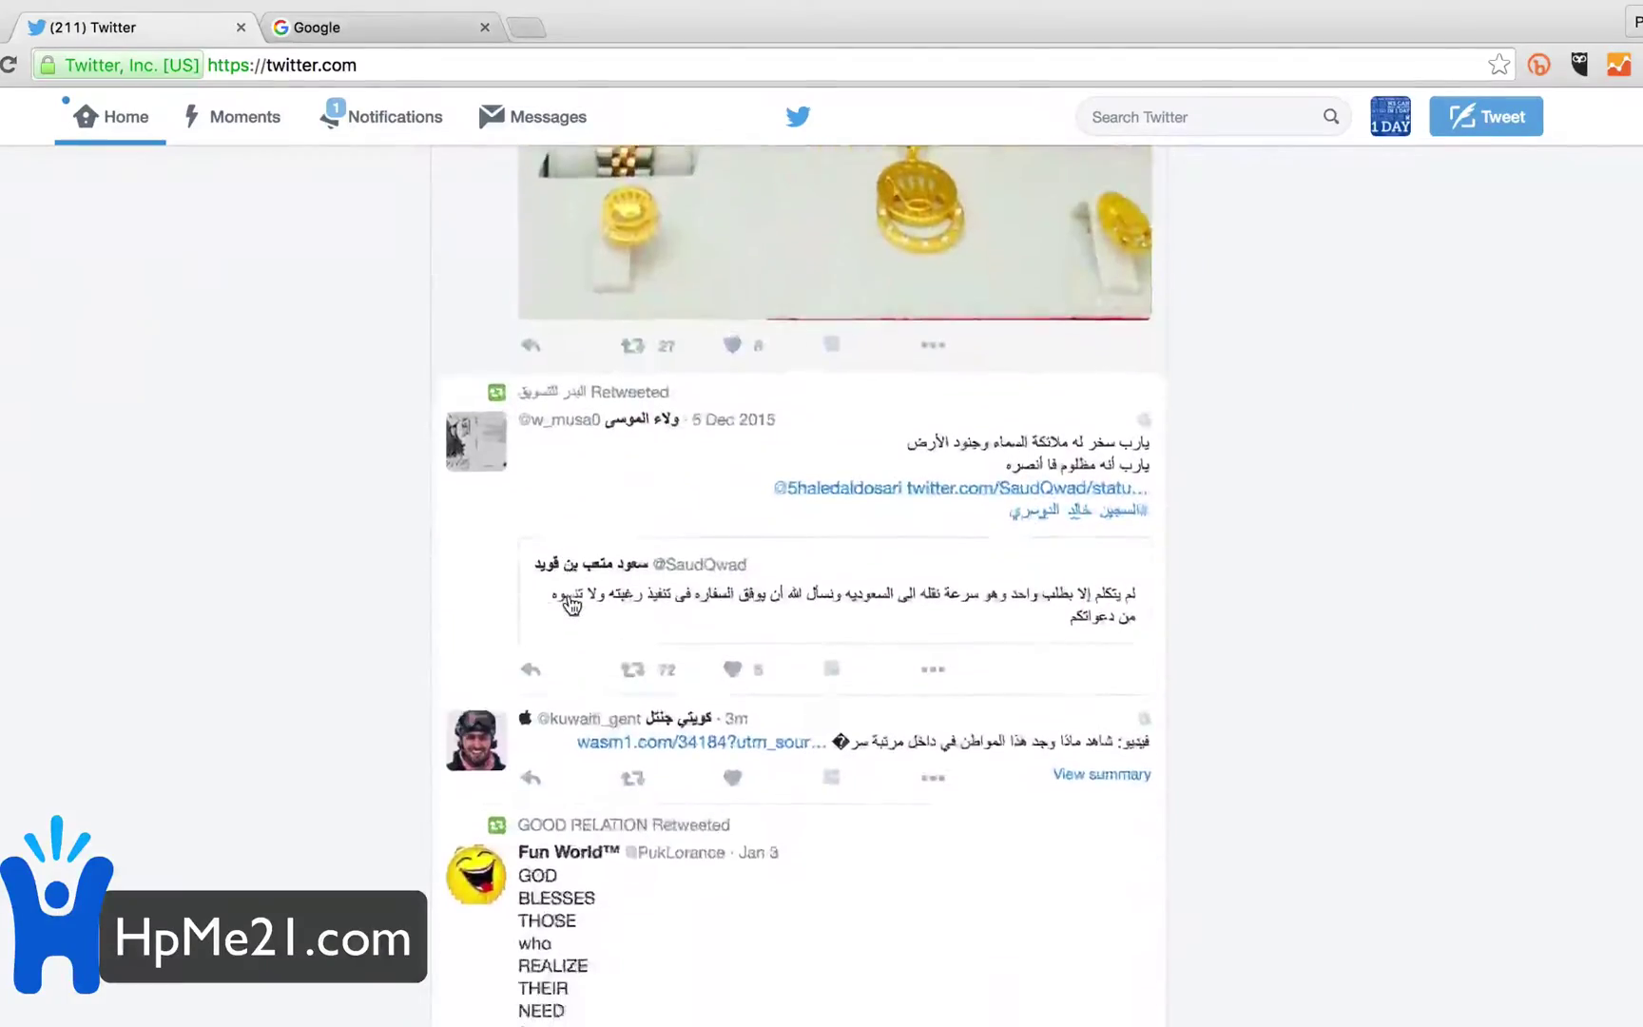
{"action": "scroll", "coordinate": [571, 606], "scroll_direction": "down", "scroll_amount": 10}
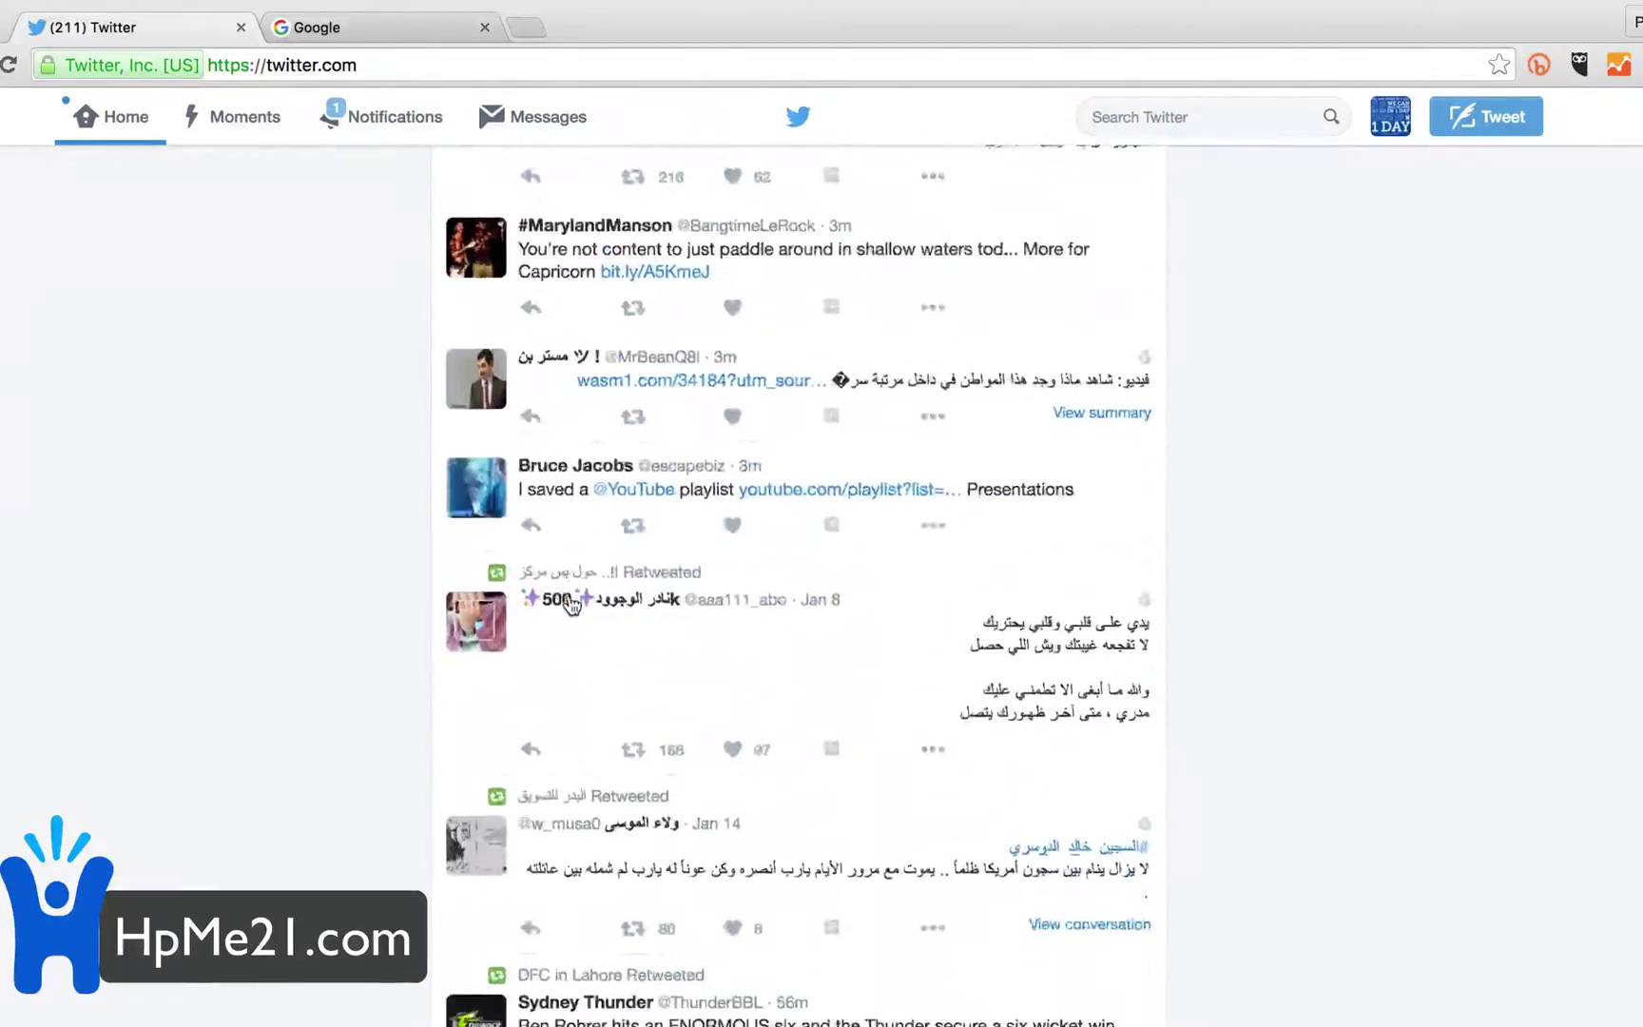
{"action": "scroll", "coordinate": [506, 328], "scroll_direction": "up", "scroll_amount": 15}
{"action": "scroll", "coordinate": [507, 328], "scroll_direction": "up", "scroll_amount": 15}
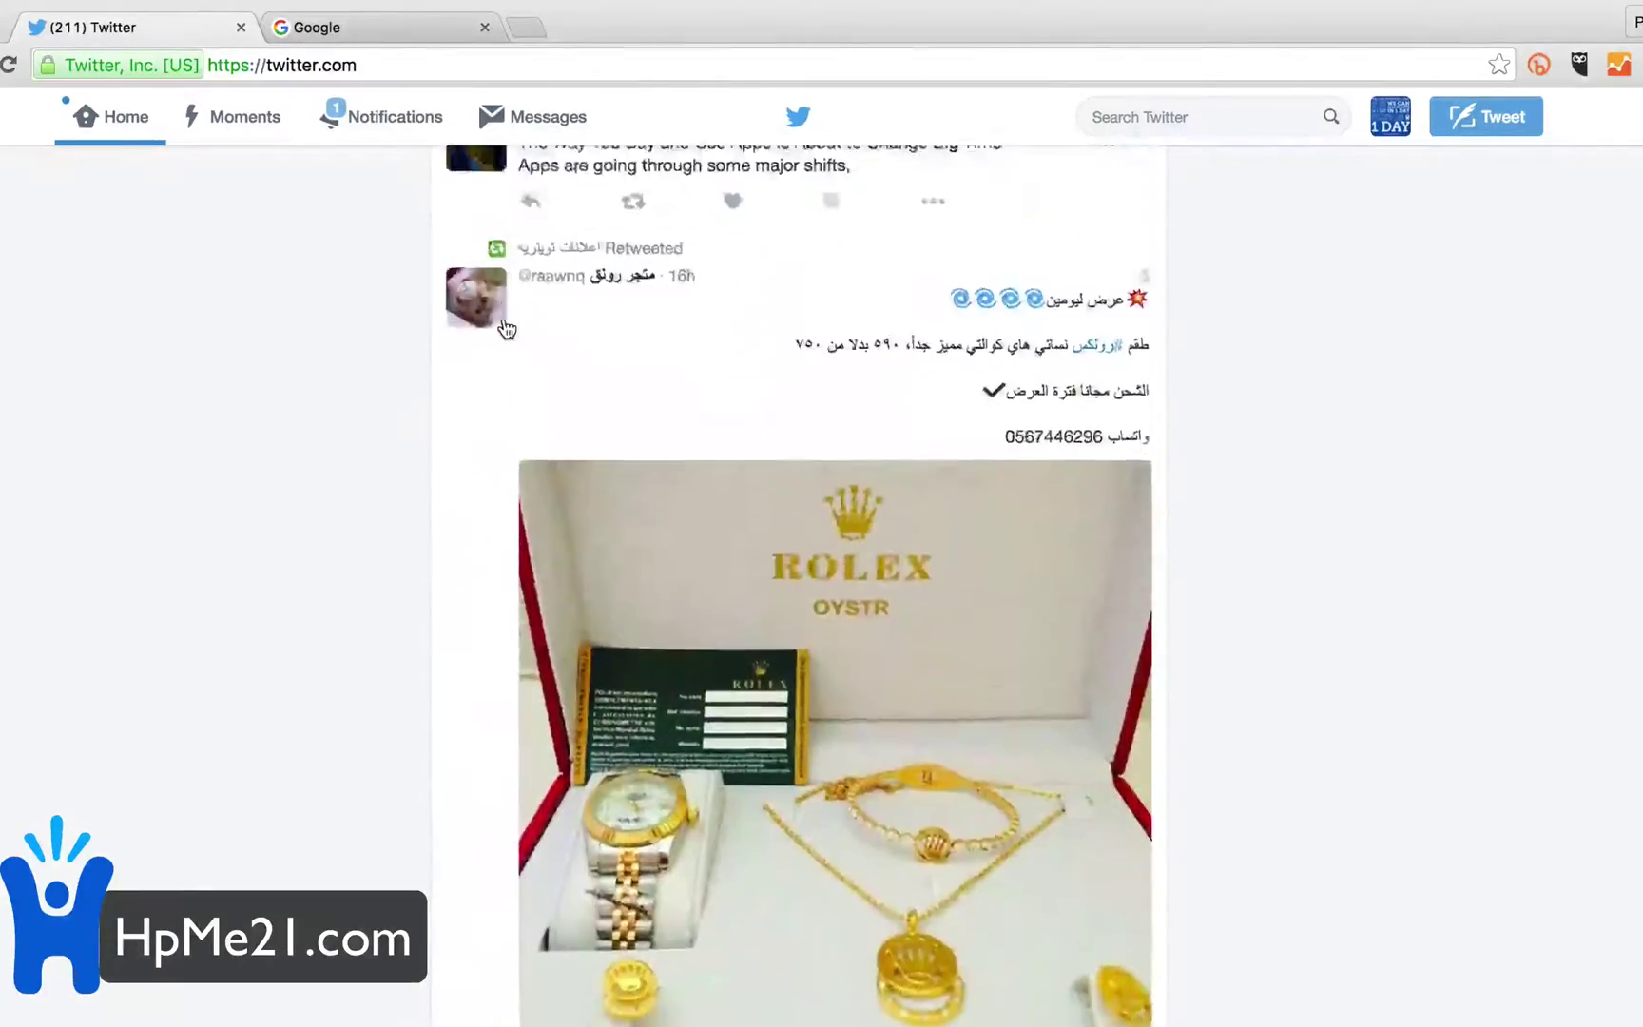
{"action": "scroll", "coordinate": [506, 328], "scroll_direction": "up", "scroll_amount": 5}
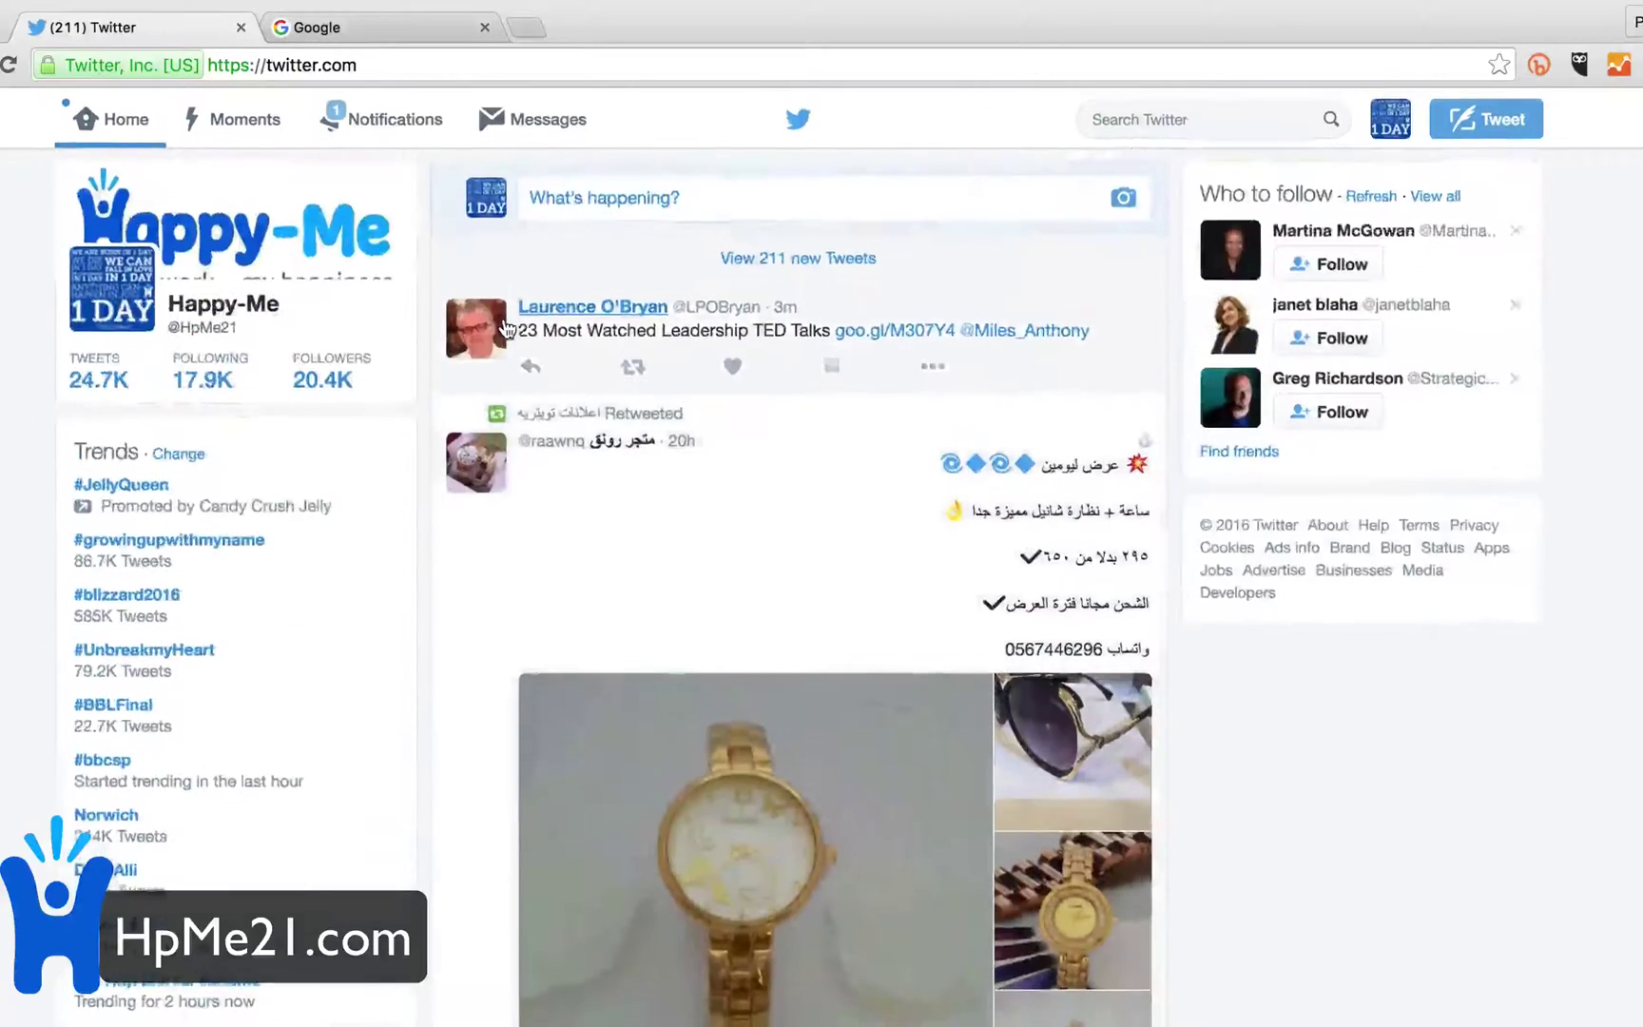
Step: Open the direct messages inbox, then close it to return to the timeline
{"action": "mouse_move", "coordinate": [507, 328]}
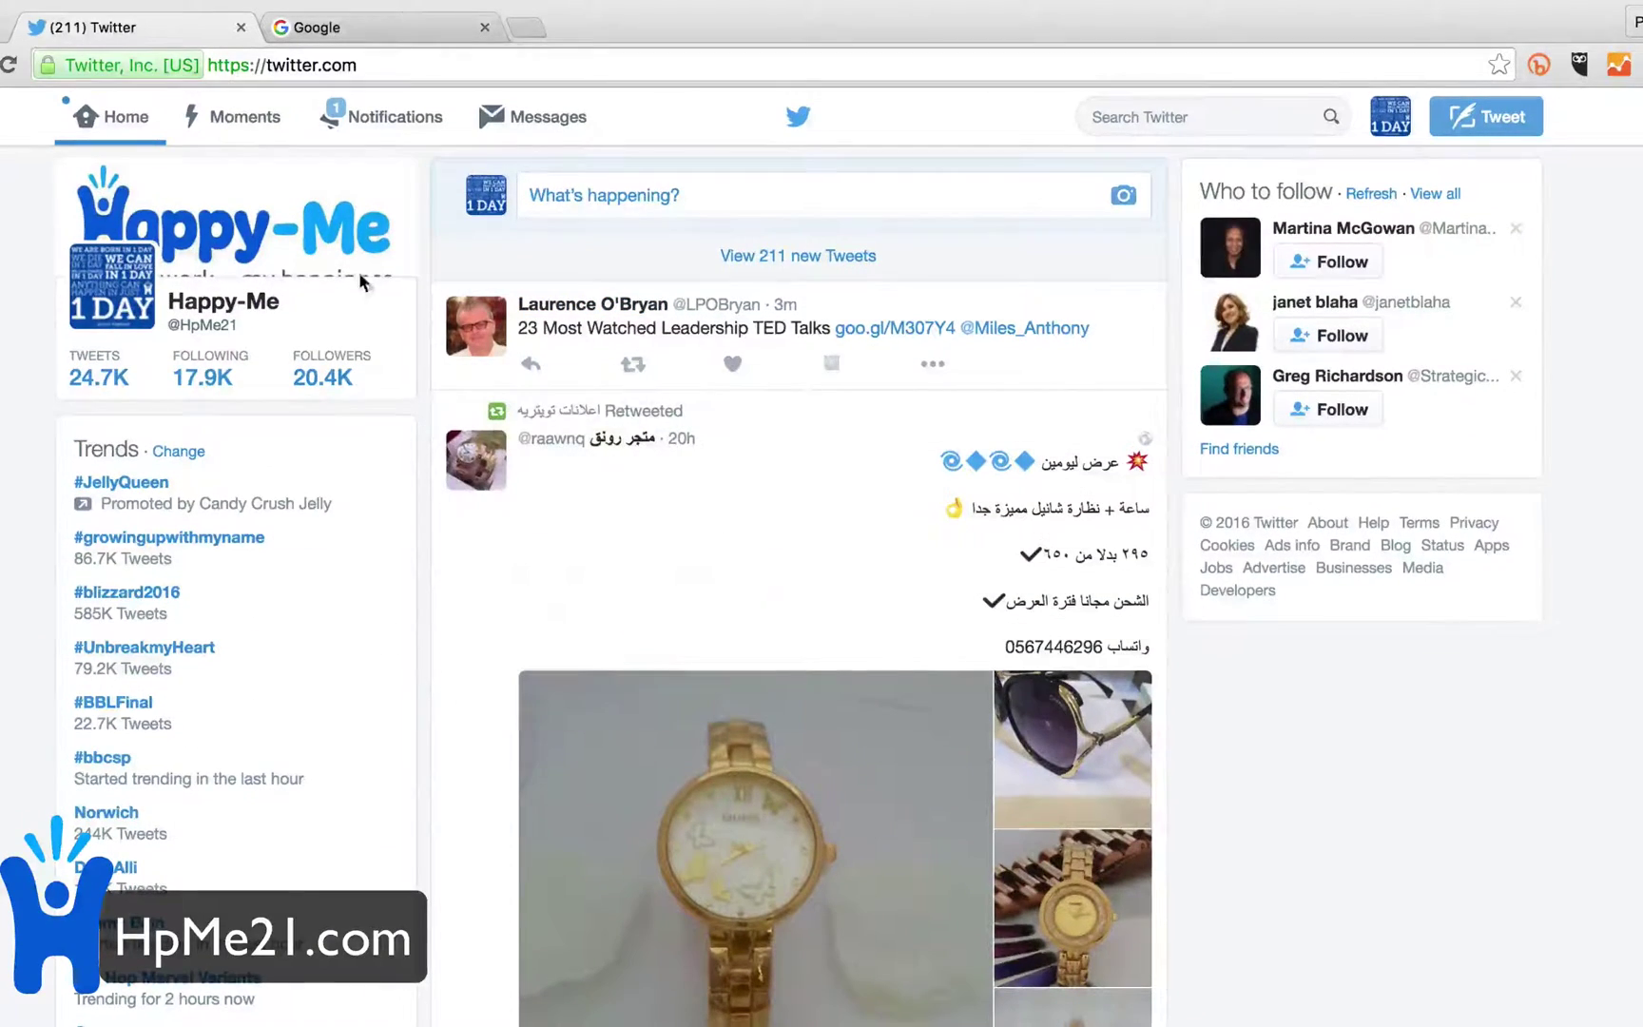
{"action": "left_click", "coordinate": [518, 118]}
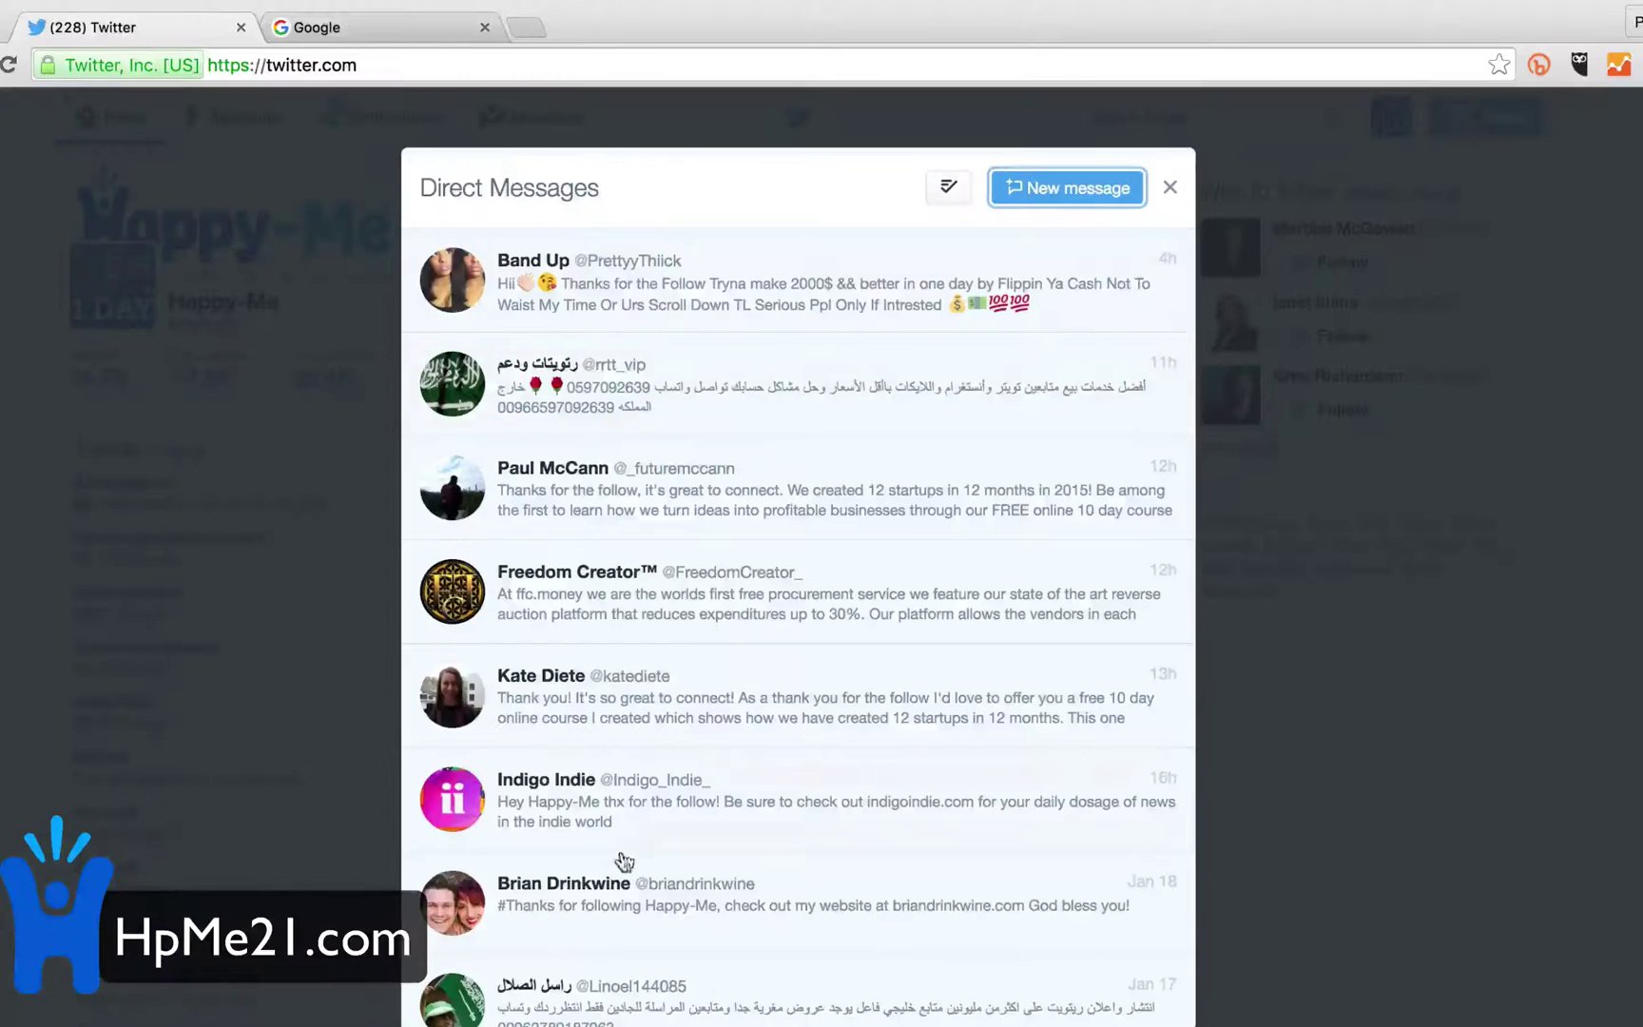
{"action": "scroll", "coordinate": [726, 653], "scroll_direction": "down", "scroll_amount": 15}
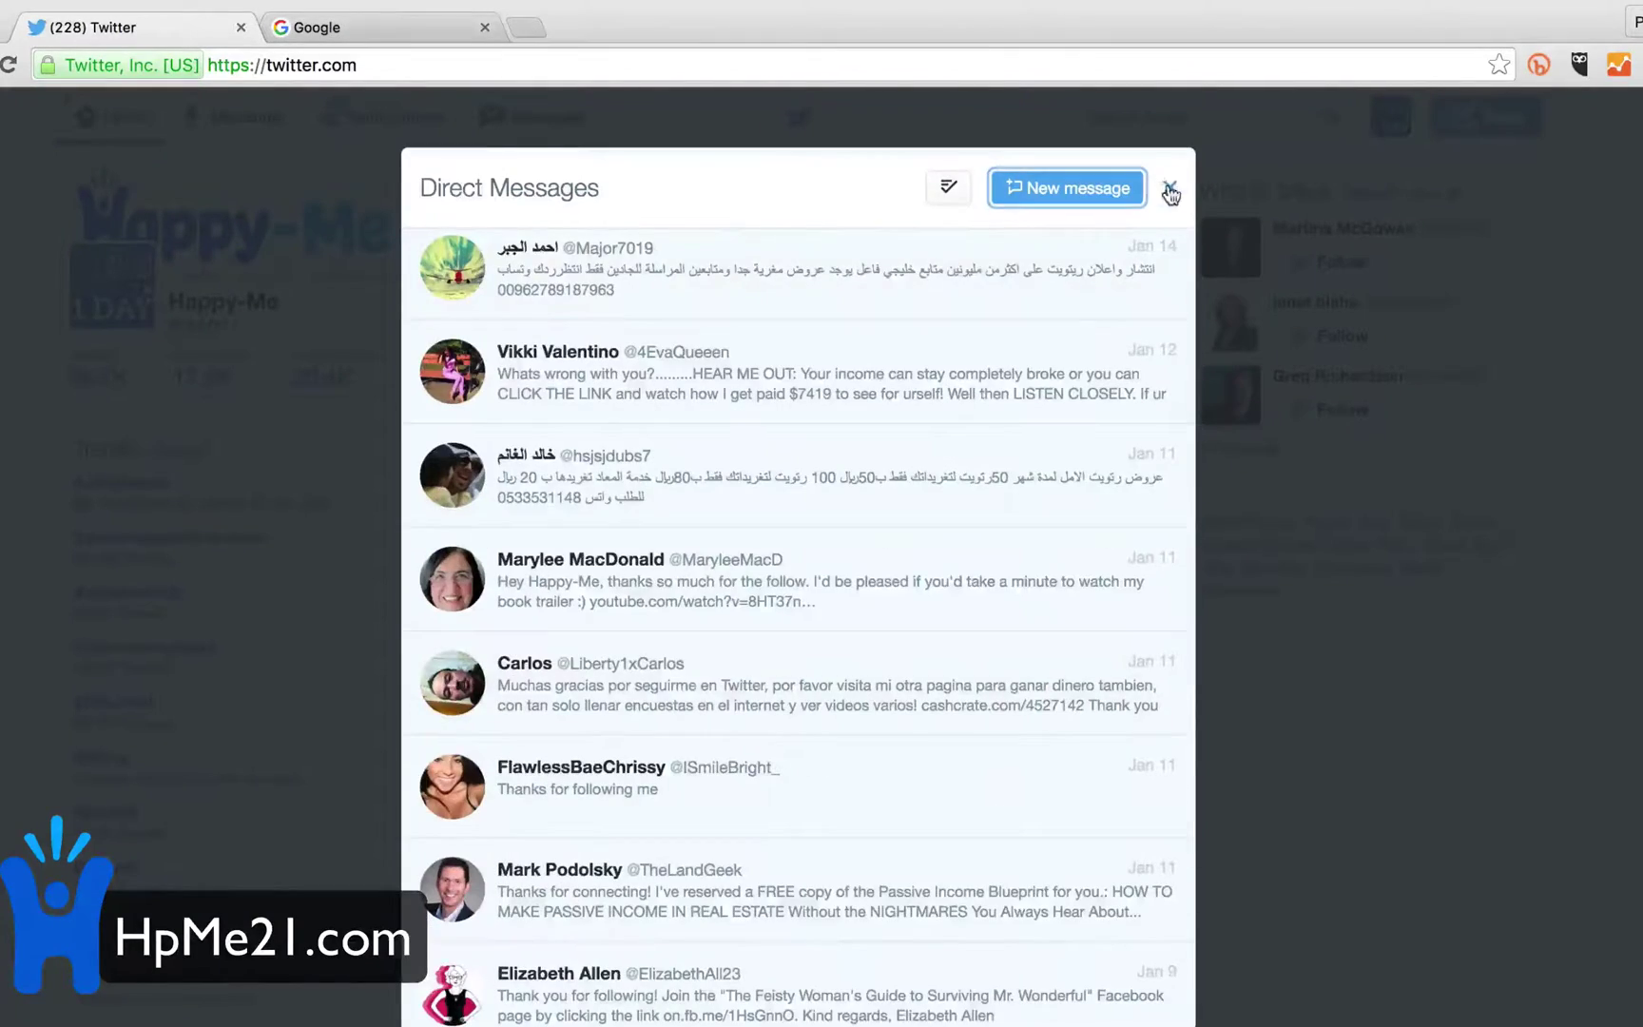
{"action": "left_click", "coordinate": [1169, 189]}
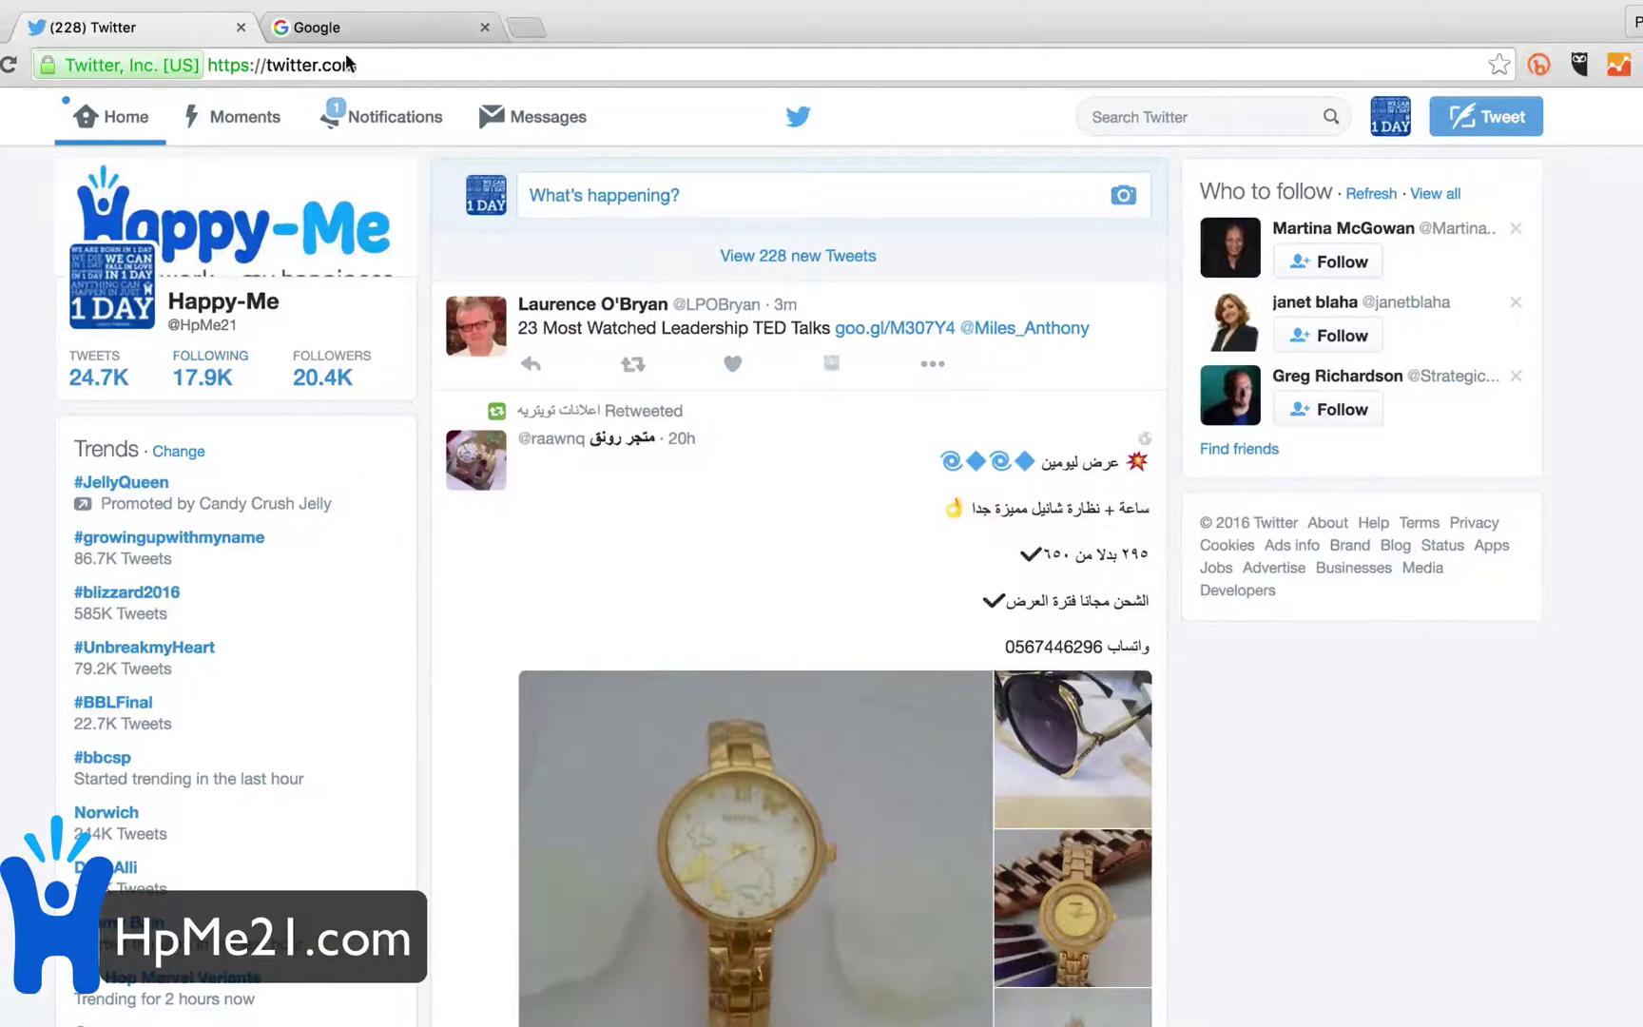
Step: Google 'mass unfollow twitter' and open the Twitter unfollow extension's Chrome Web Store listing
{"action": "left_click", "coordinate": [366, 29]}
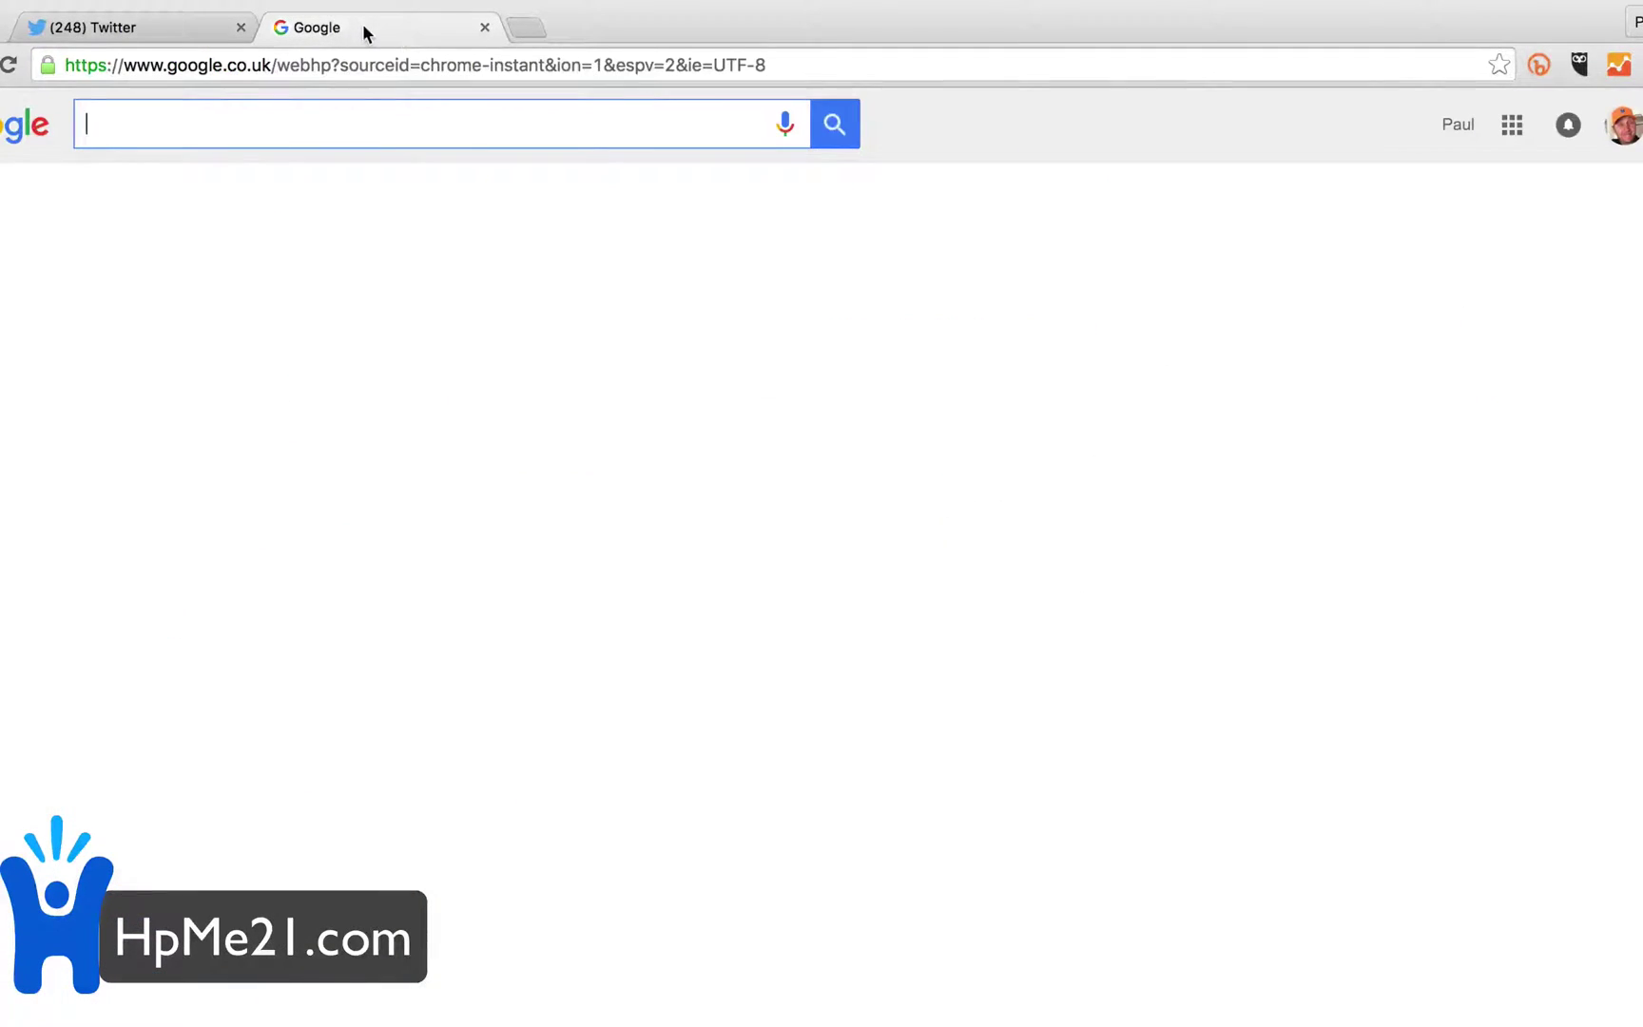
{"action": "type", "text": "ma"}
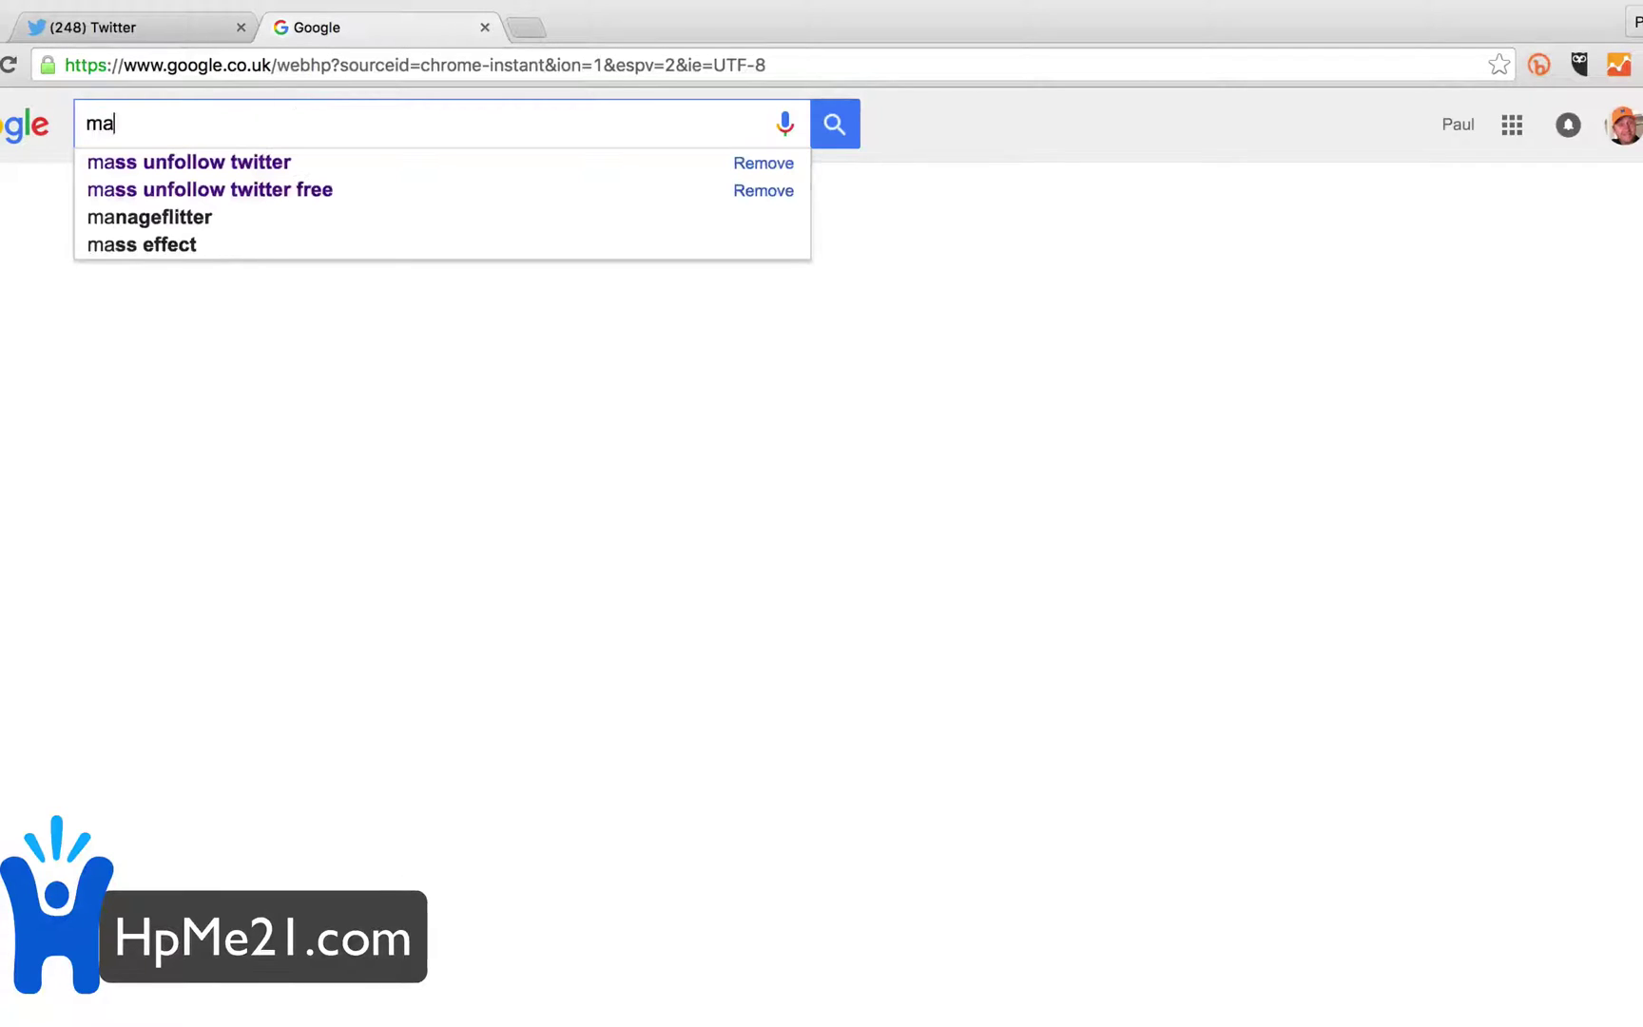
{"action": "type", "text": "ss"}
{"action": "key", "text": "Down"}
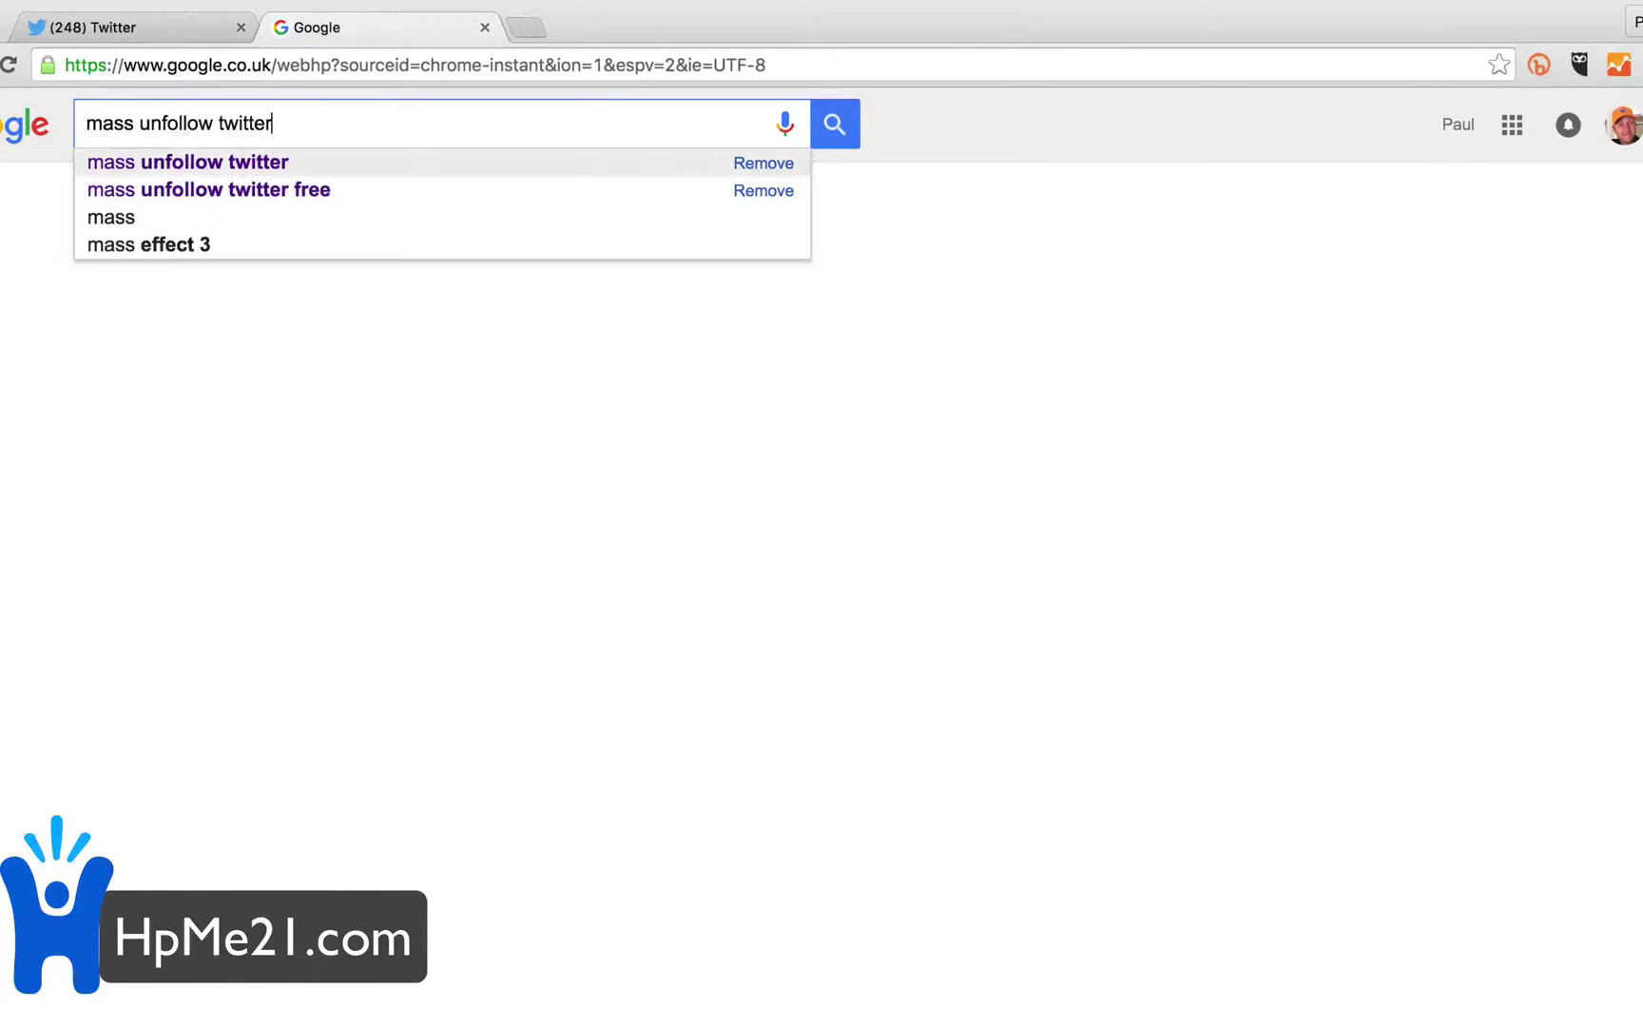
{"action": "key", "text": "Return"}
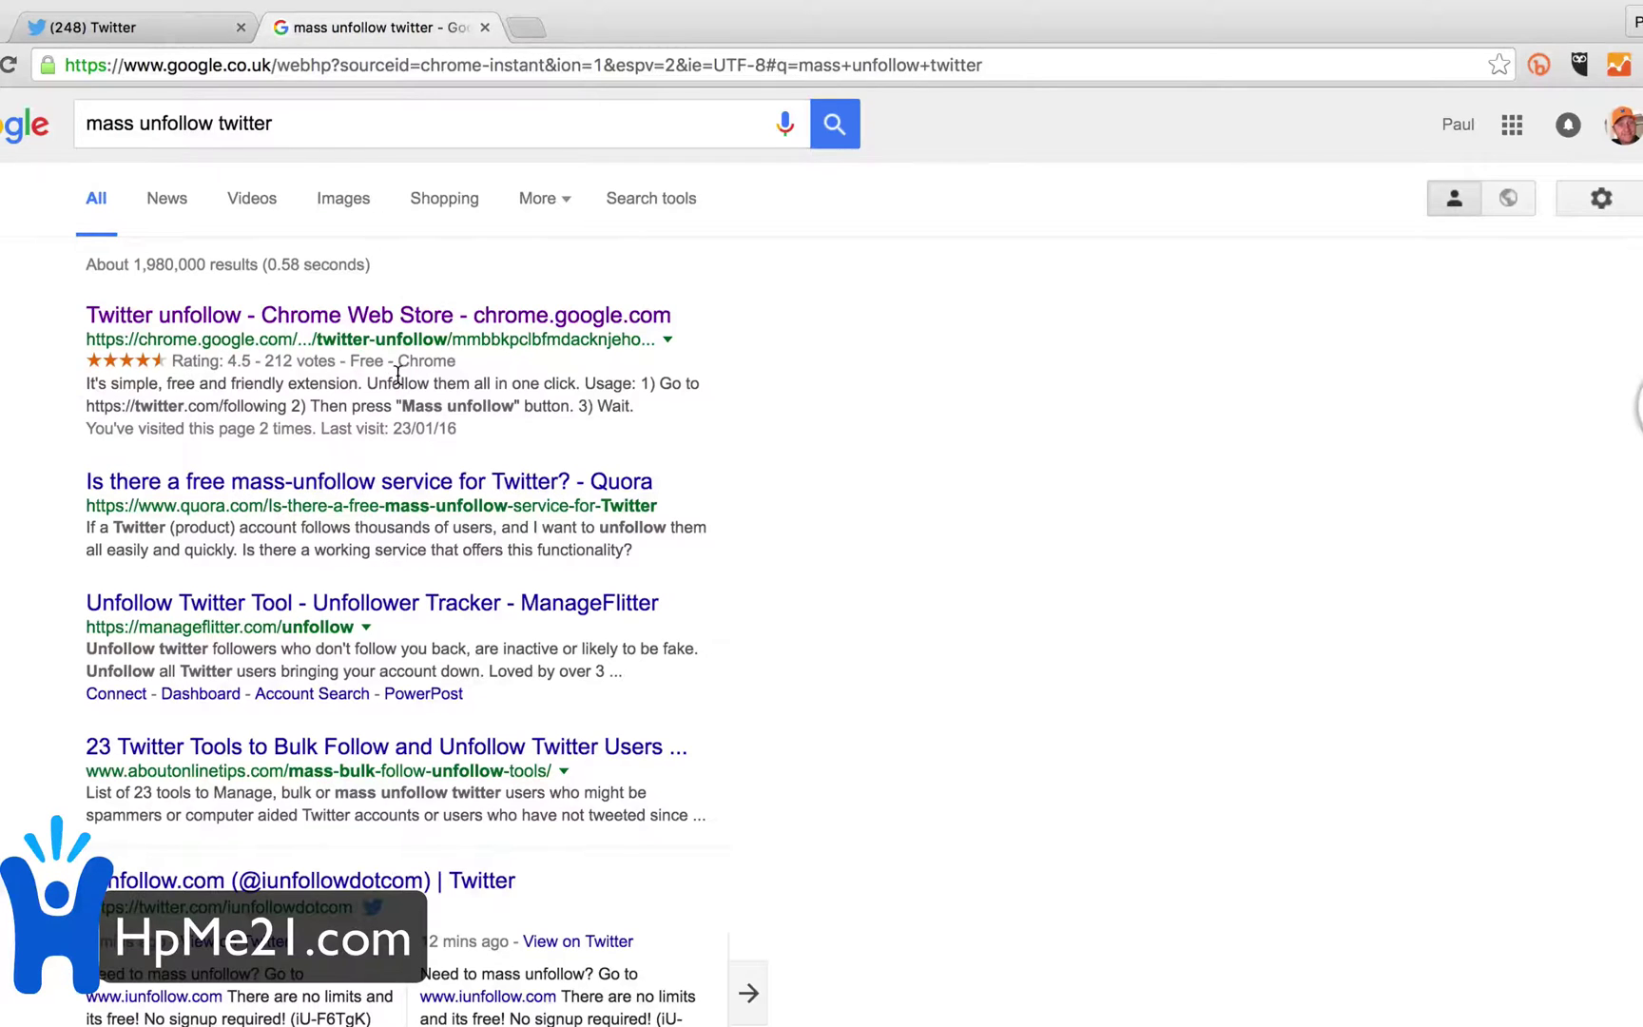
{"action": "left_click", "coordinate": [370, 318]}
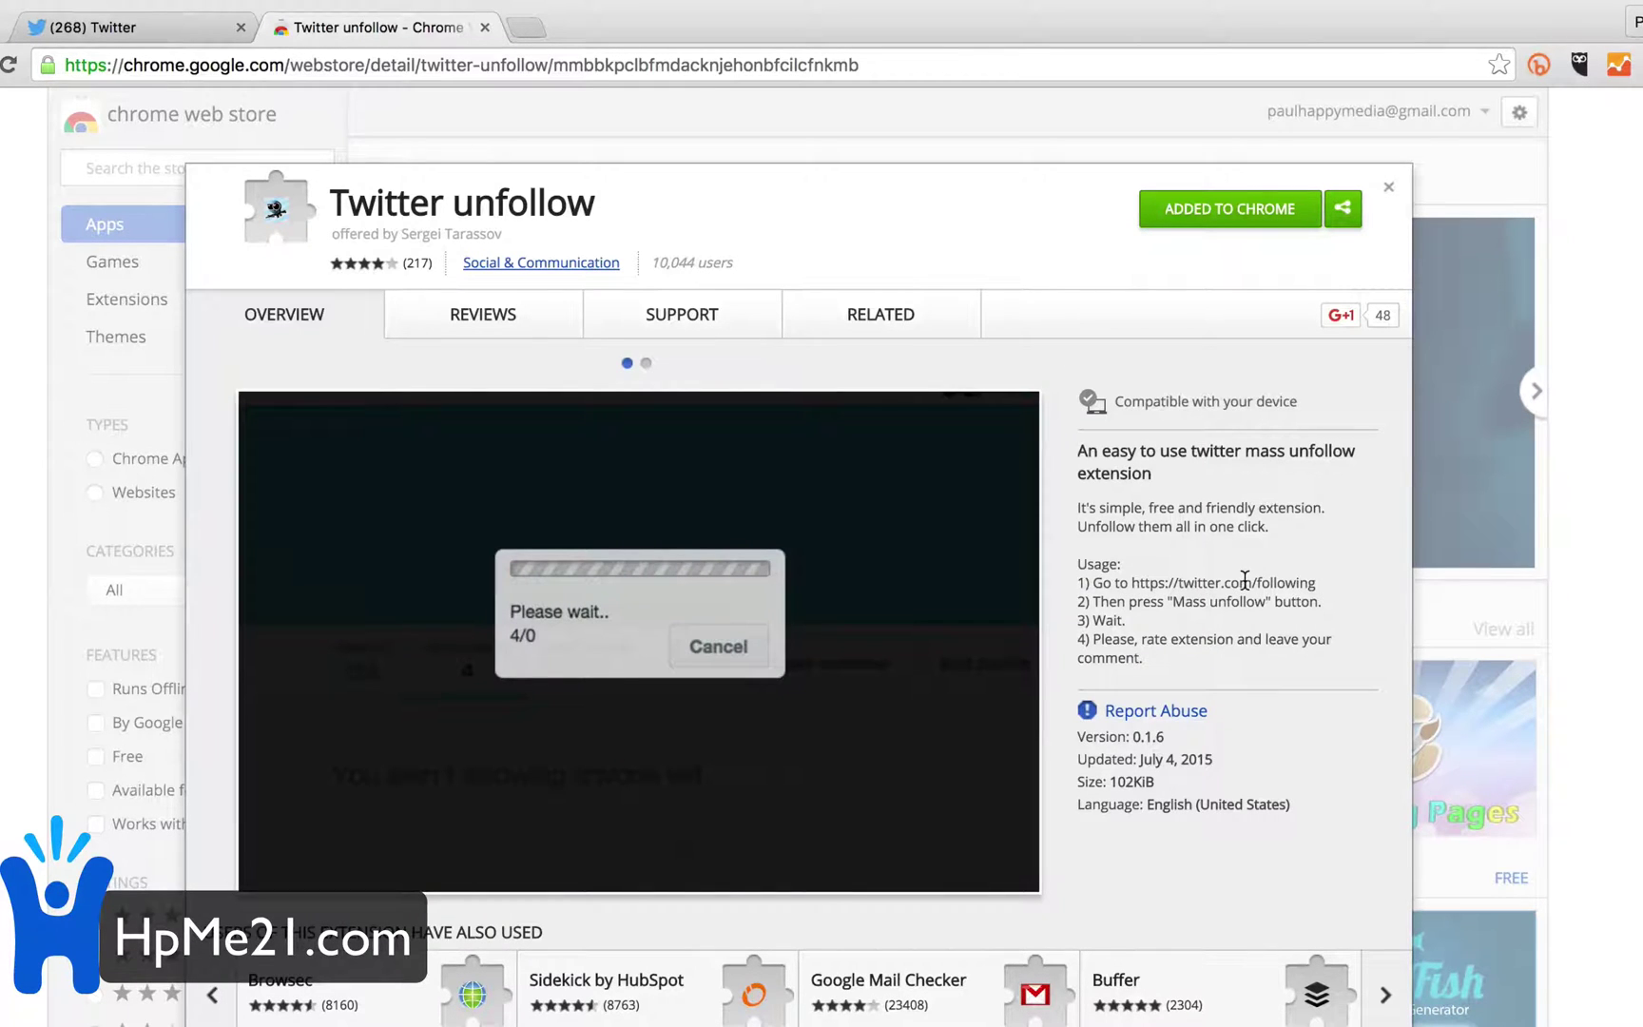
Step: Open the account's Following list and select the account handle in its page address
{"action": "left_click", "coordinate": [155, 29]}
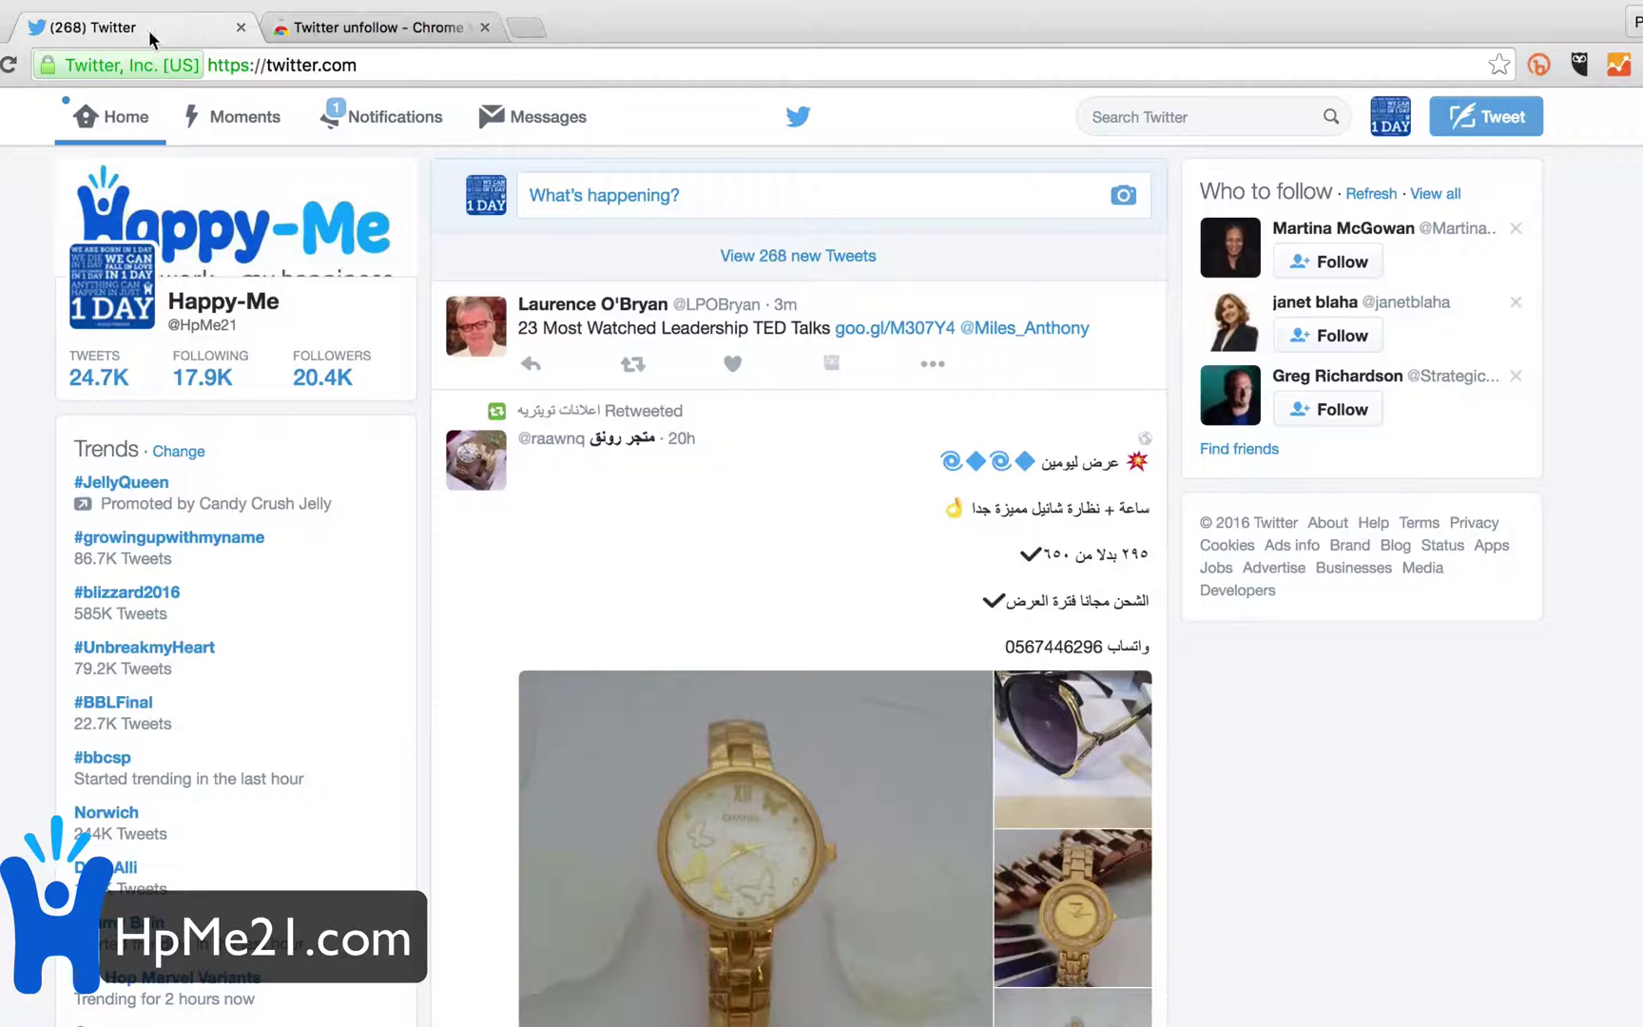
{"action": "left_click", "coordinate": [228, 388]}
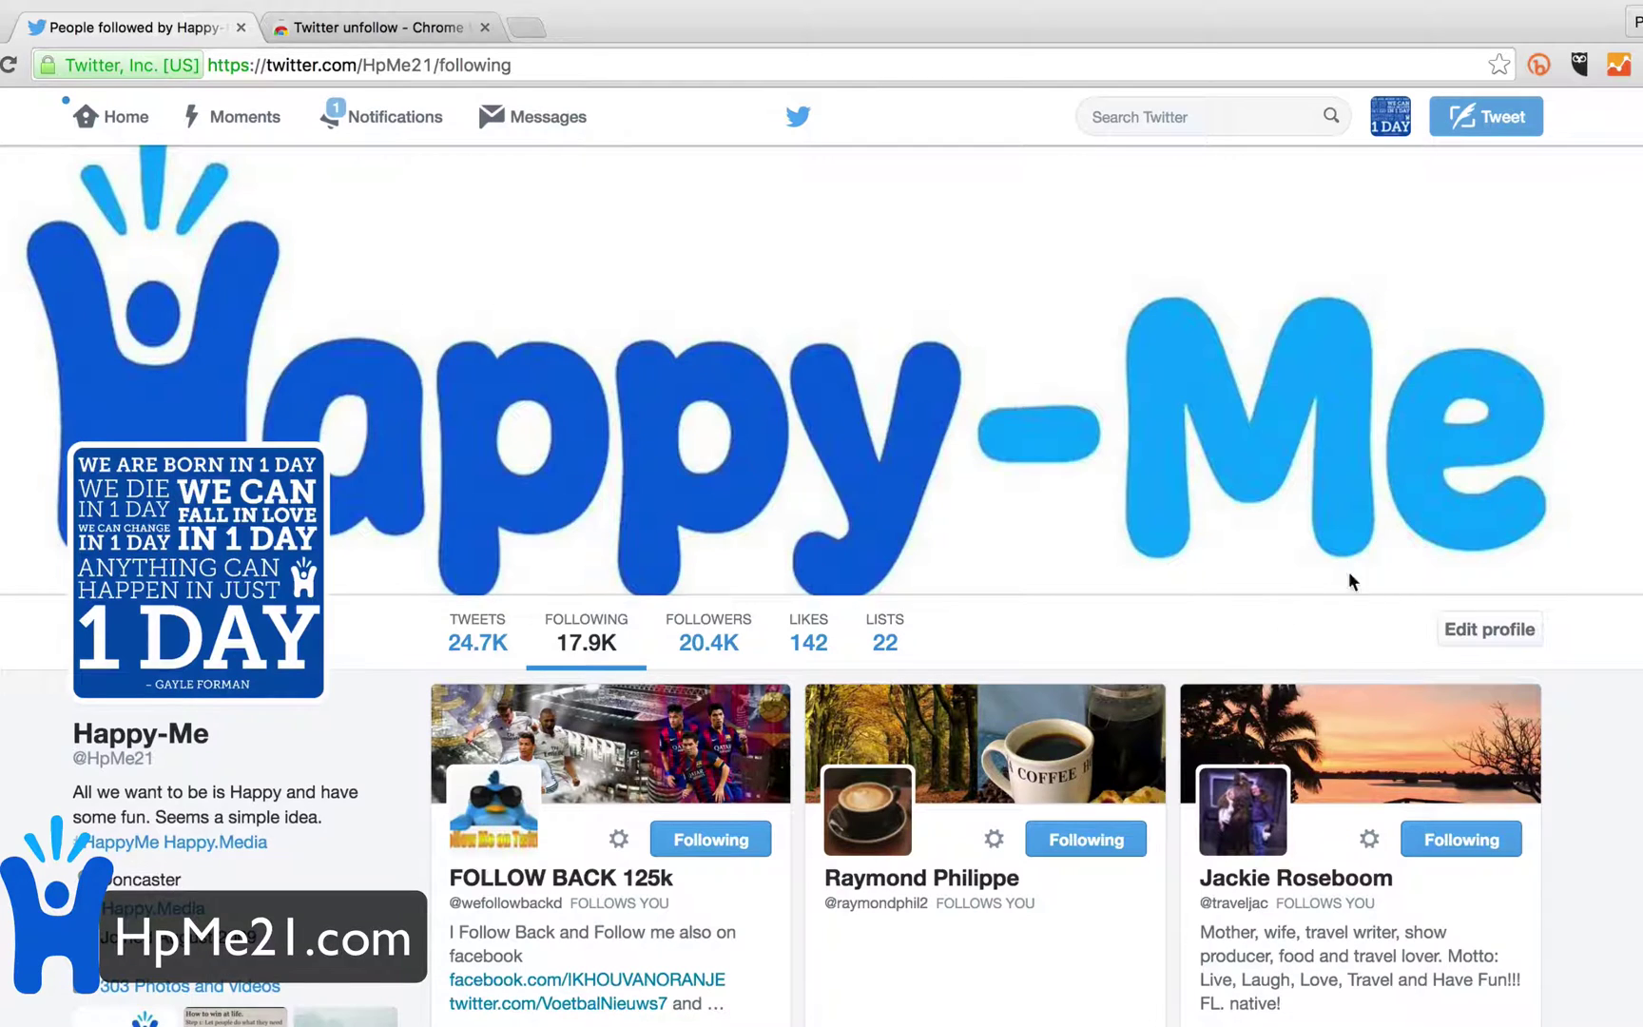
{"action": "left_click", "coordinate": [425, 65]}
{"action": "left_click", "coordinate": [399, 64]}
{"action": "left_click_drag", "start_coordinate": [361, 65], "coordinate": [426, 62]}
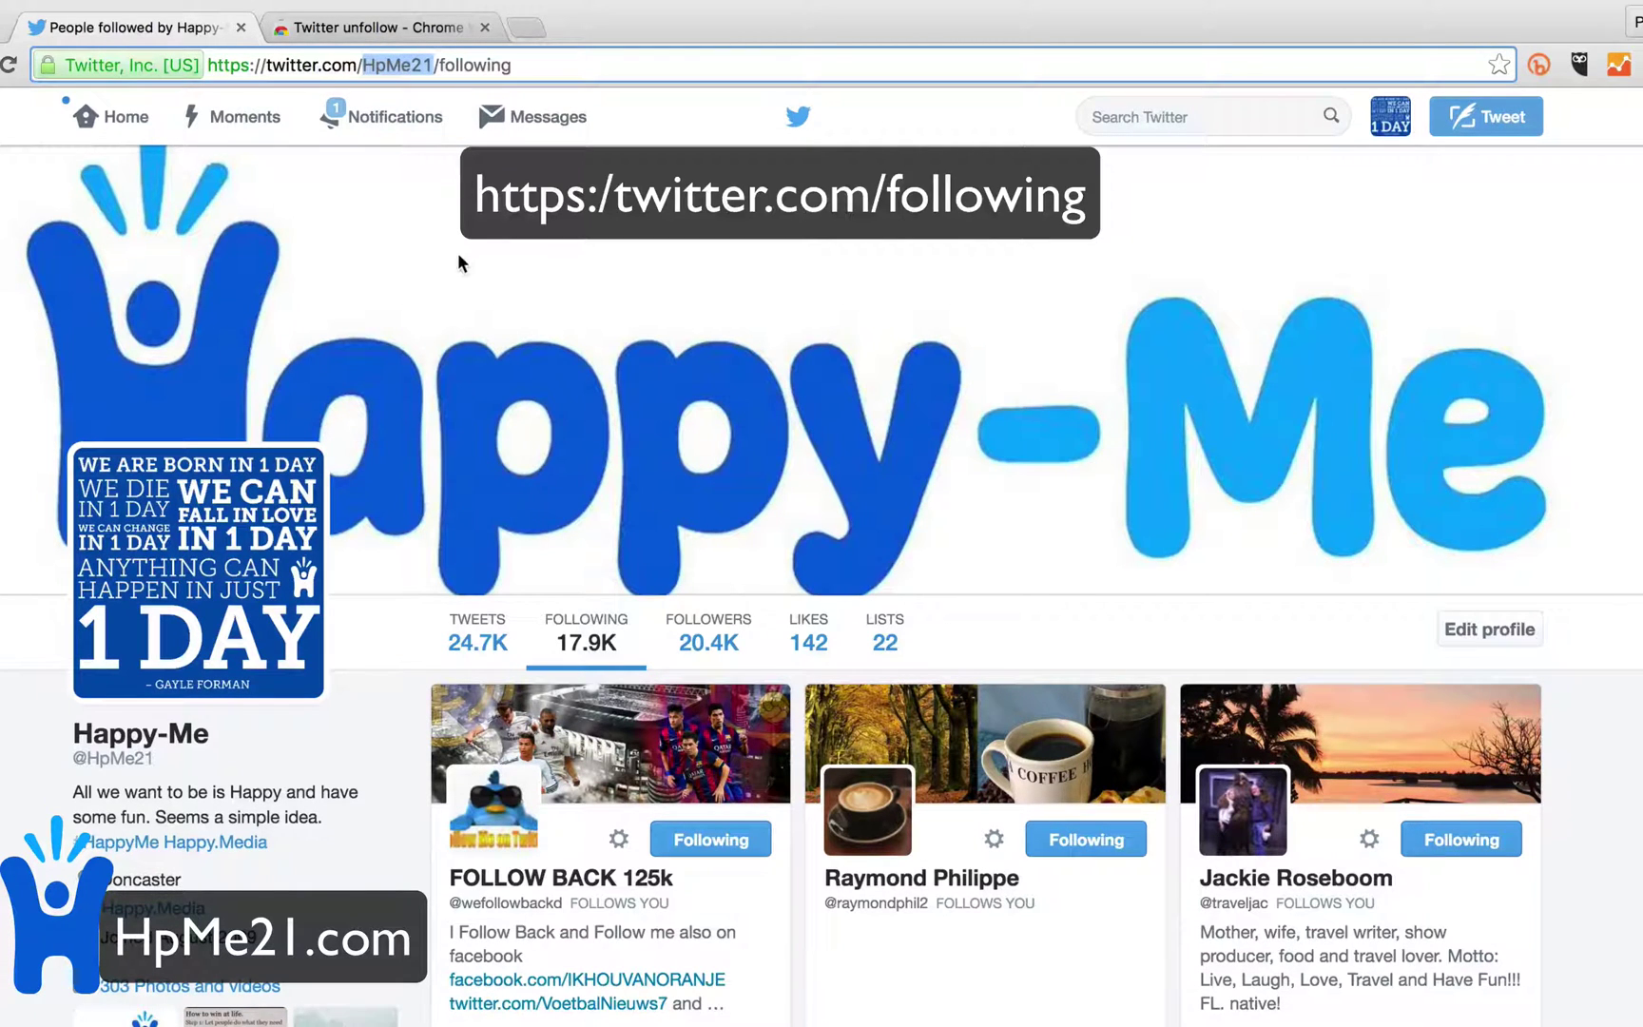
Step: Strip the handle so the address reads twitter.com/following, then reload the Following page
{"action": "key", "text": "BackSpace"}
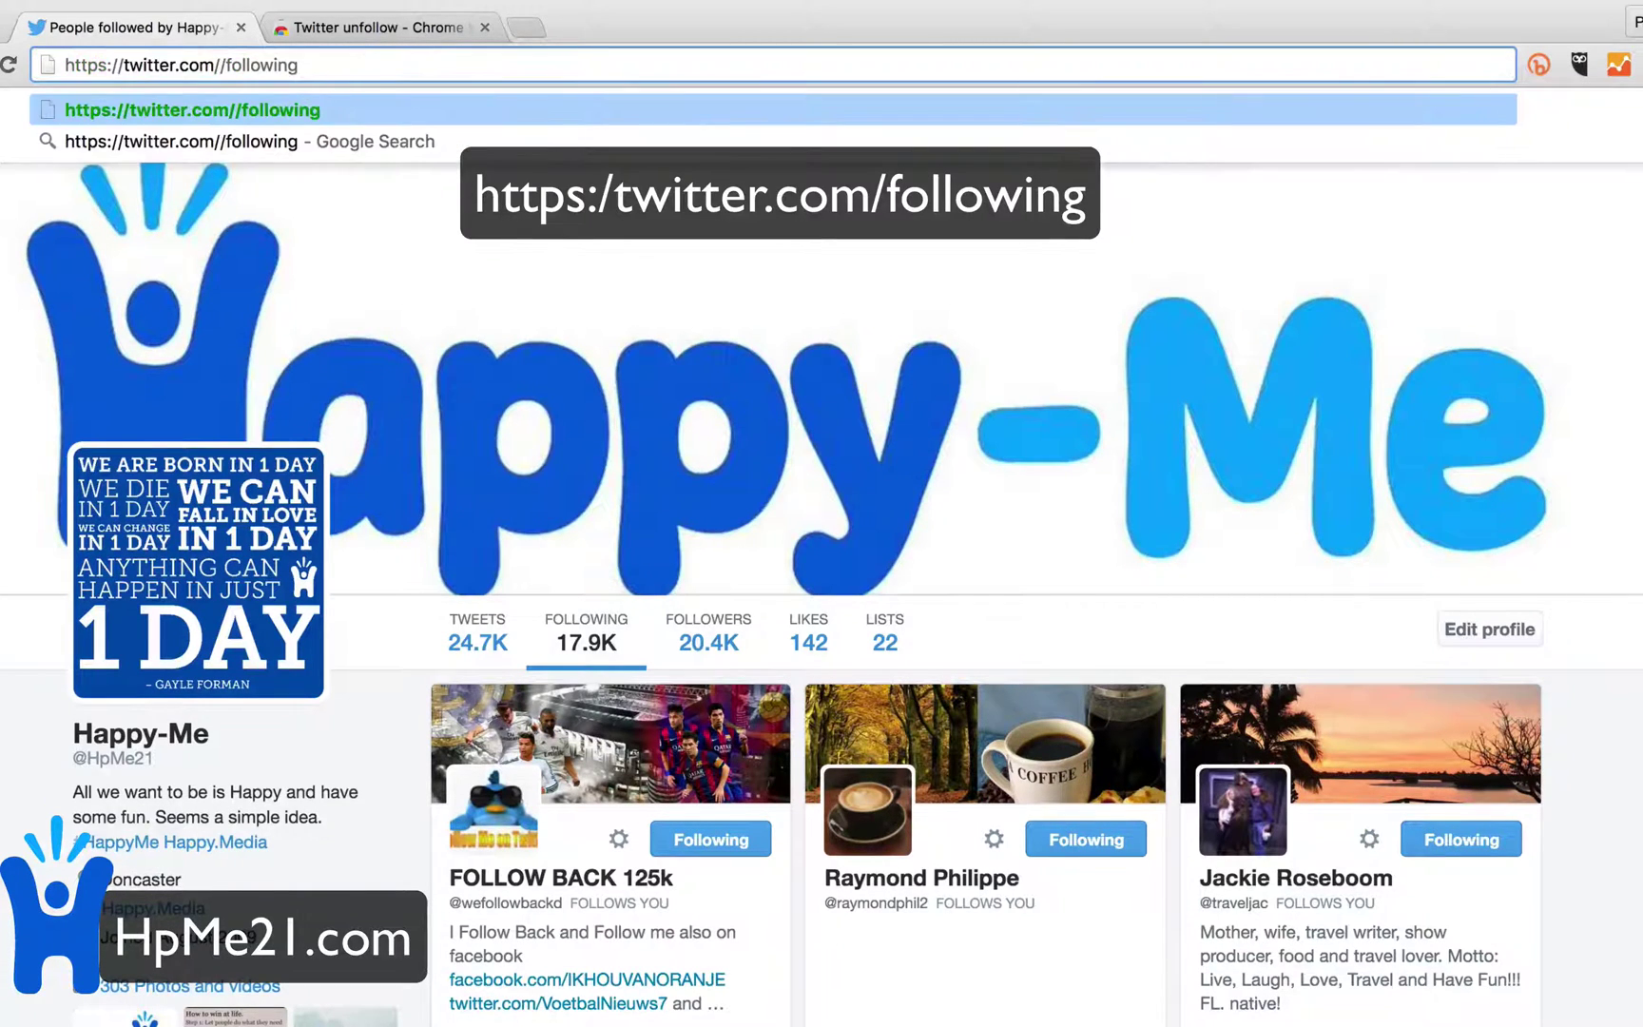
{"action": "key", "text": "BackSpace"}
{"action": "triple_click", "coordinate": [401, 52]}
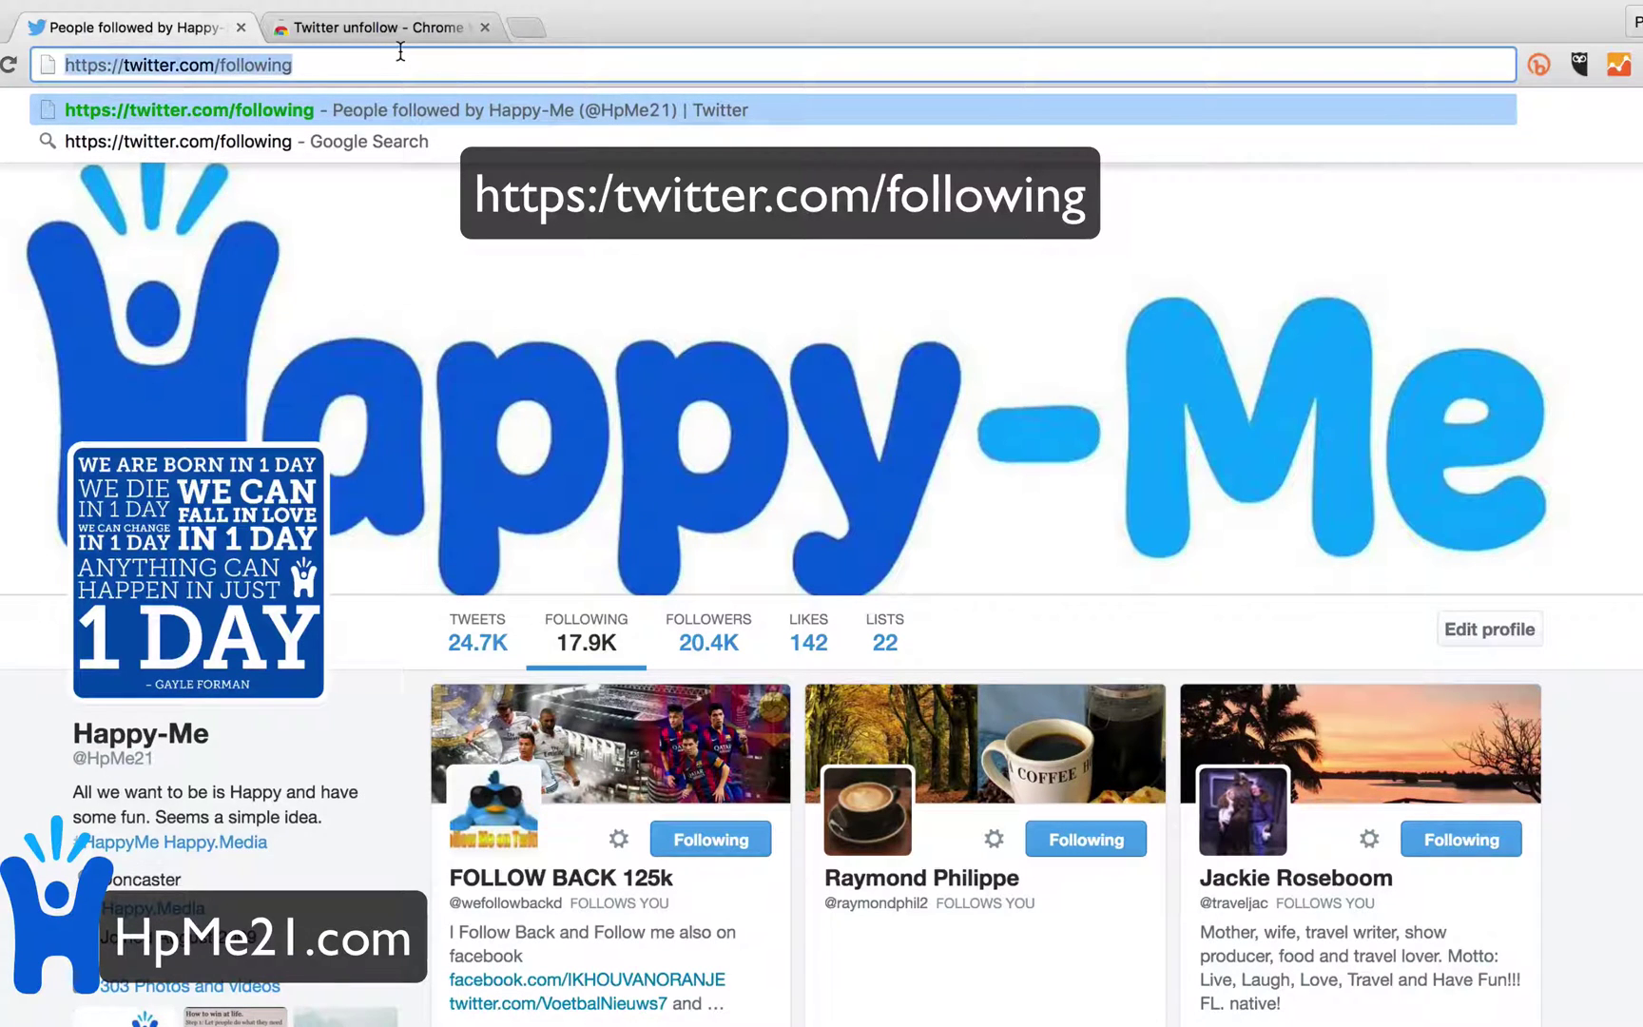
{"action": "left_click", "coordinate": [396, 65]}
{"action": "key", "text": "Return"}
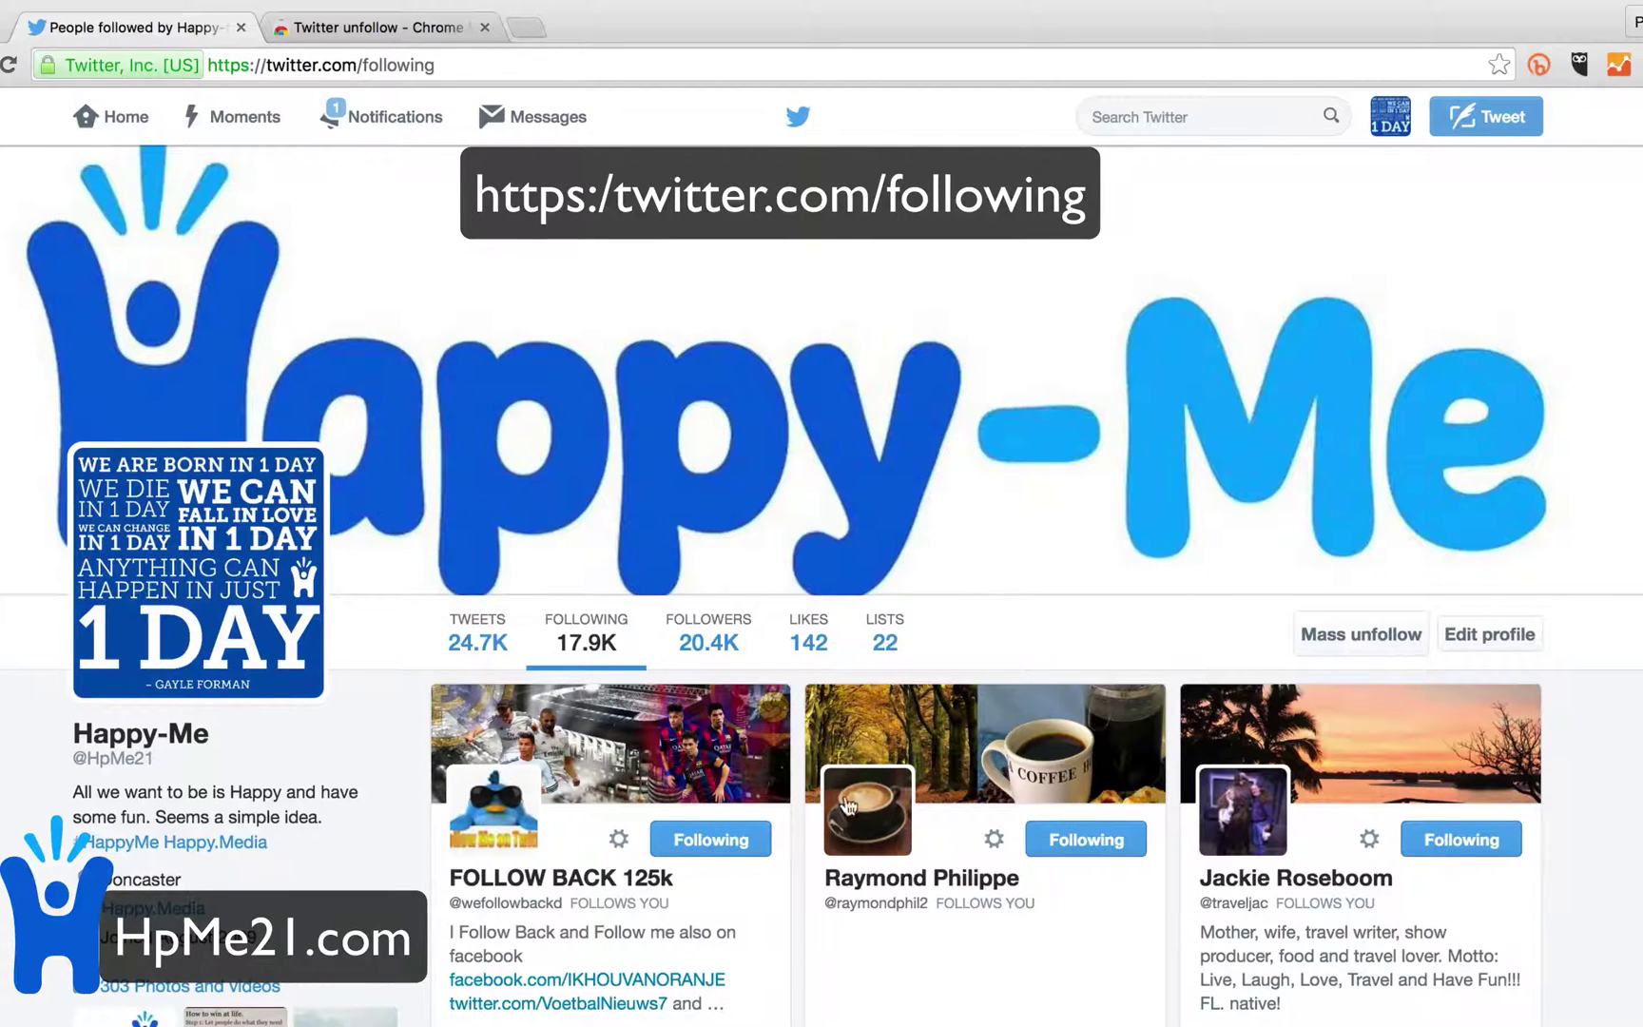
{"action": "scroll", "coordinate": [1040, 856], "scroll_direction": "down", "scroll_amount": 3}
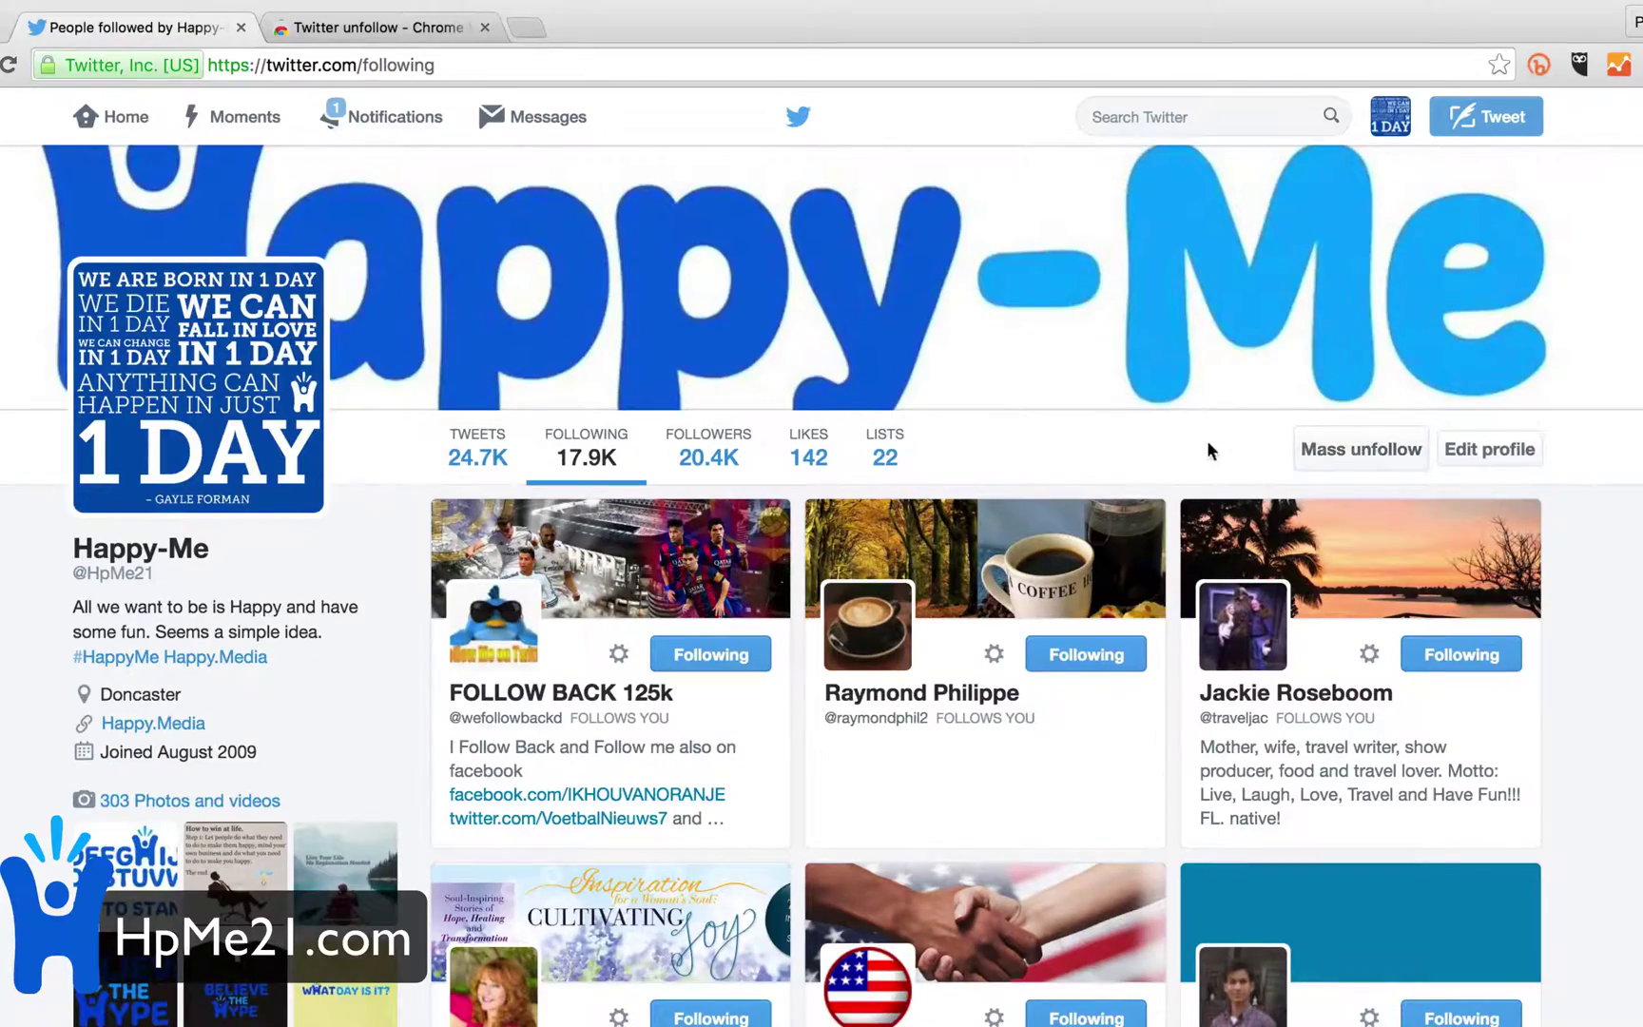
{"action": "scroll", "coordinate": [1266, 526], "scroll_direction": "down", "scroll_amount": 20}
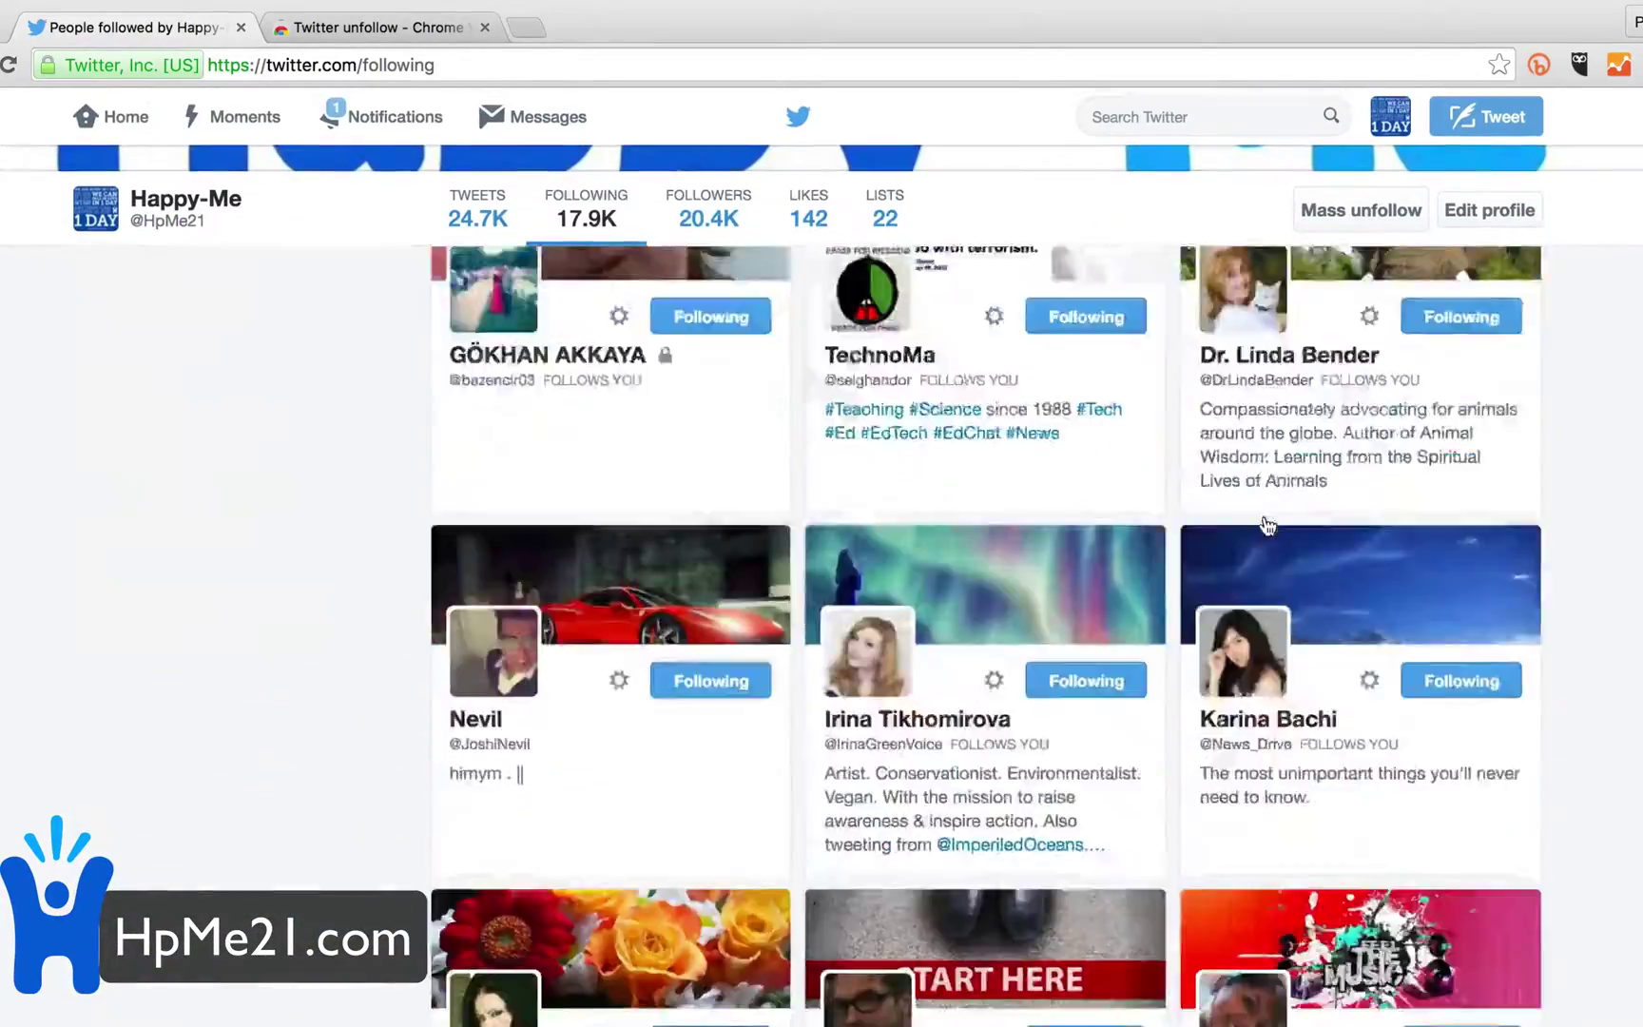
{"action": "scroll", "coordinate": [1274, 541], "scroll_direction": "up", "scroll_amount": 20}
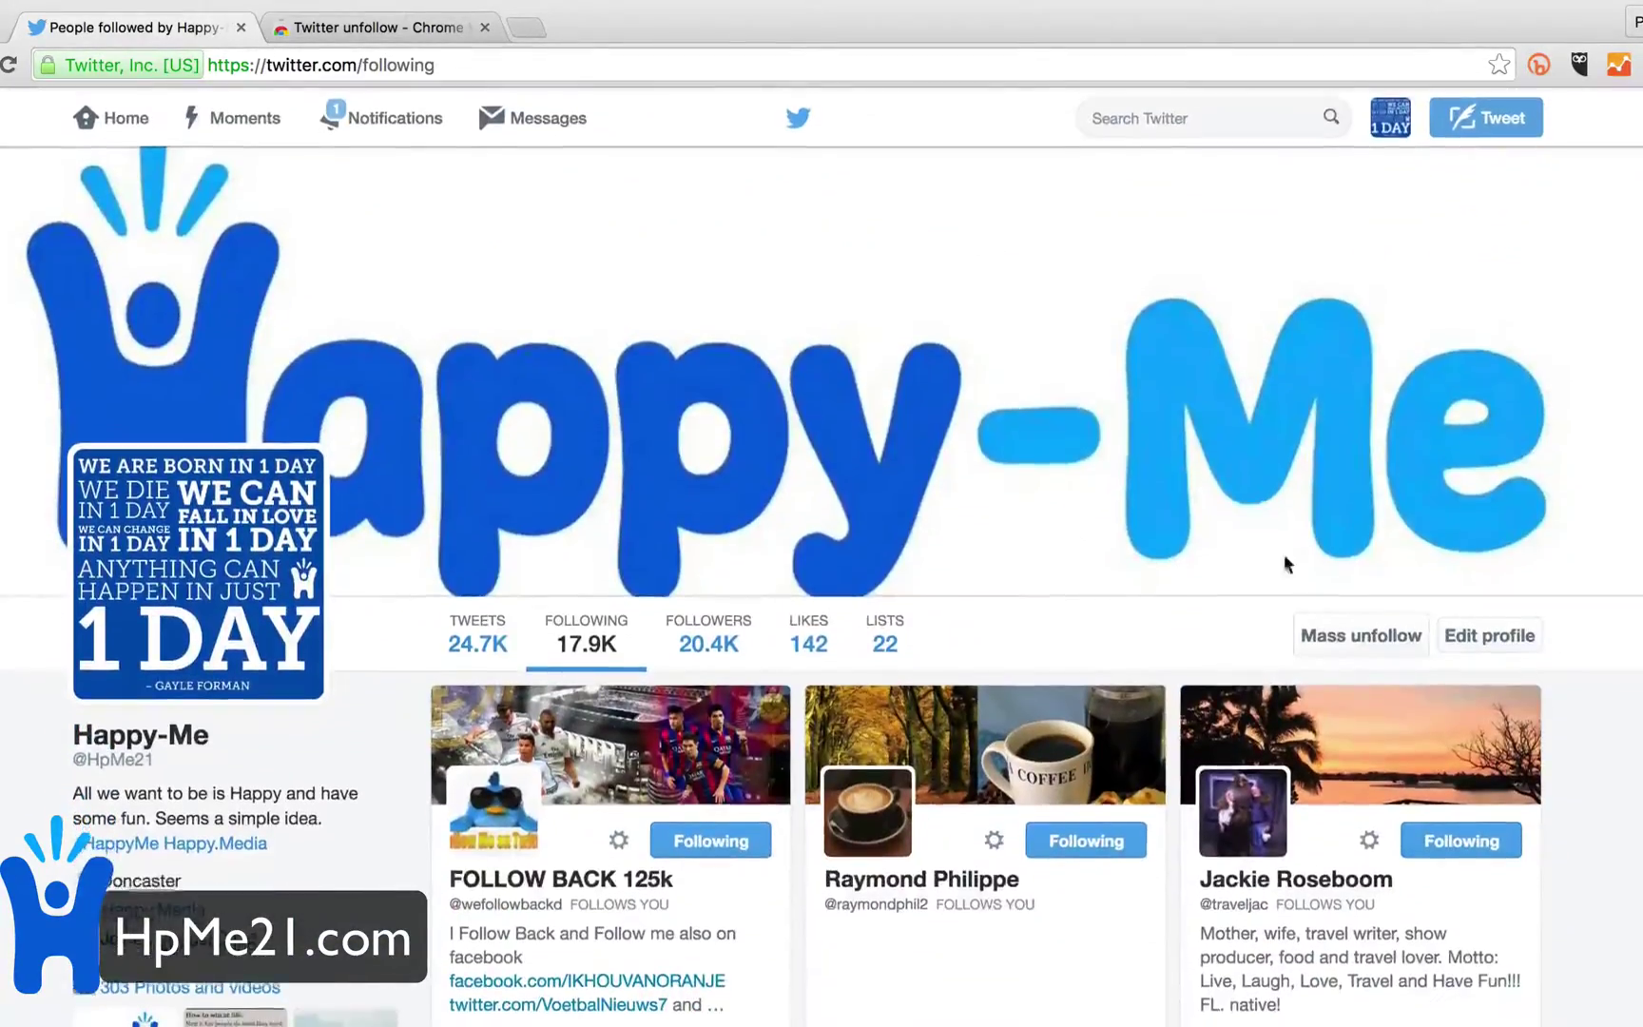
Step: Start unfollowing all 17.9K followed accounts with the Mass unfollow button
{"action": "left_click", "coordinate": [1335, 649]}
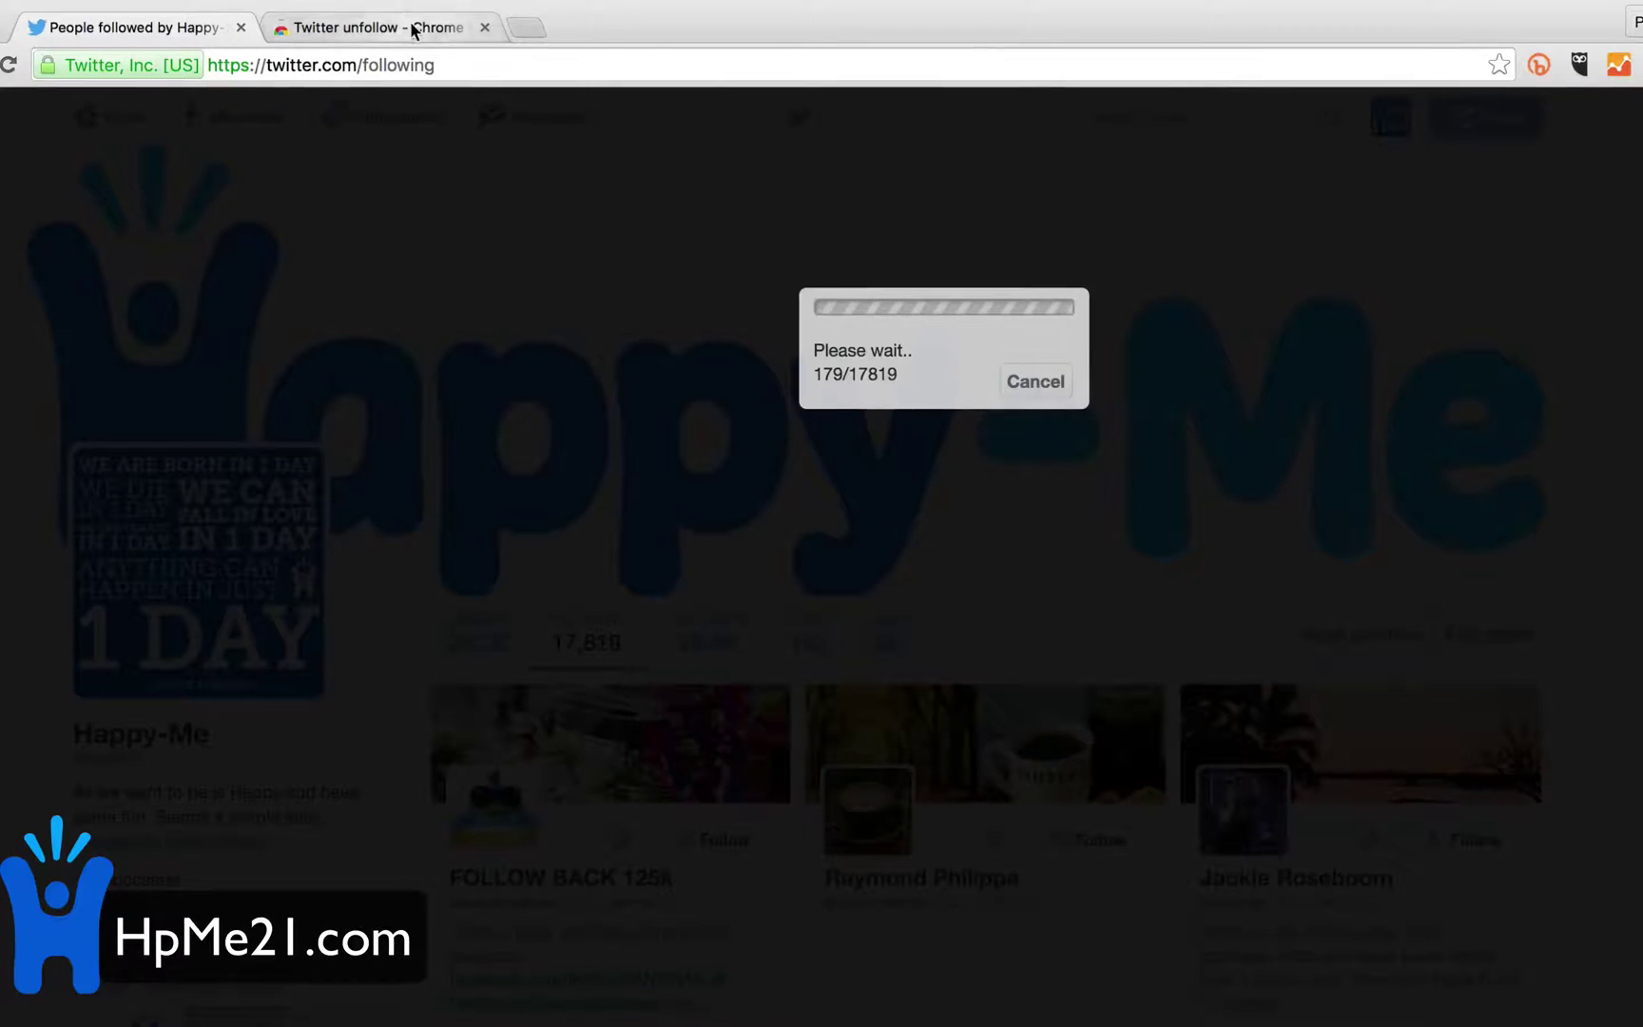
Step: Bring the Twitter unfollow Chrome Web Store tab to the front
{"action": "left_click", "coordinate": [381, 27]}
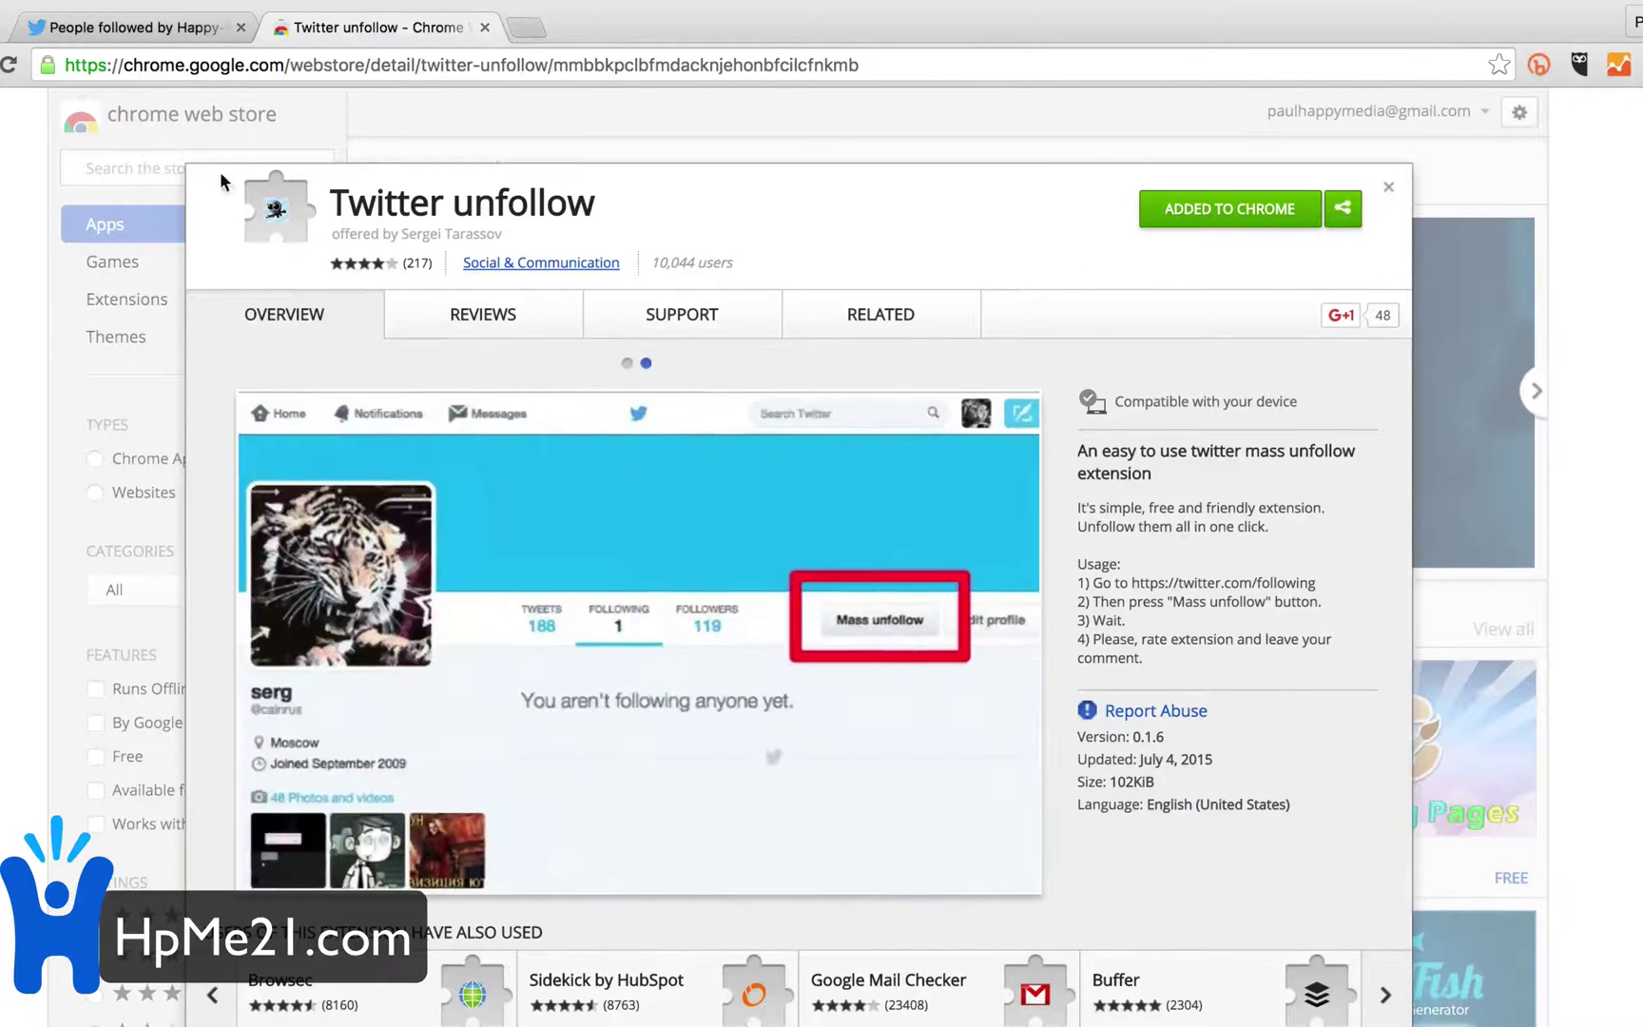
Step: Return to the 'People followed by Happy-Me' tab to watch the unfollow progress dialog
{"action": "left_click", "coordinate": [185, 28]}
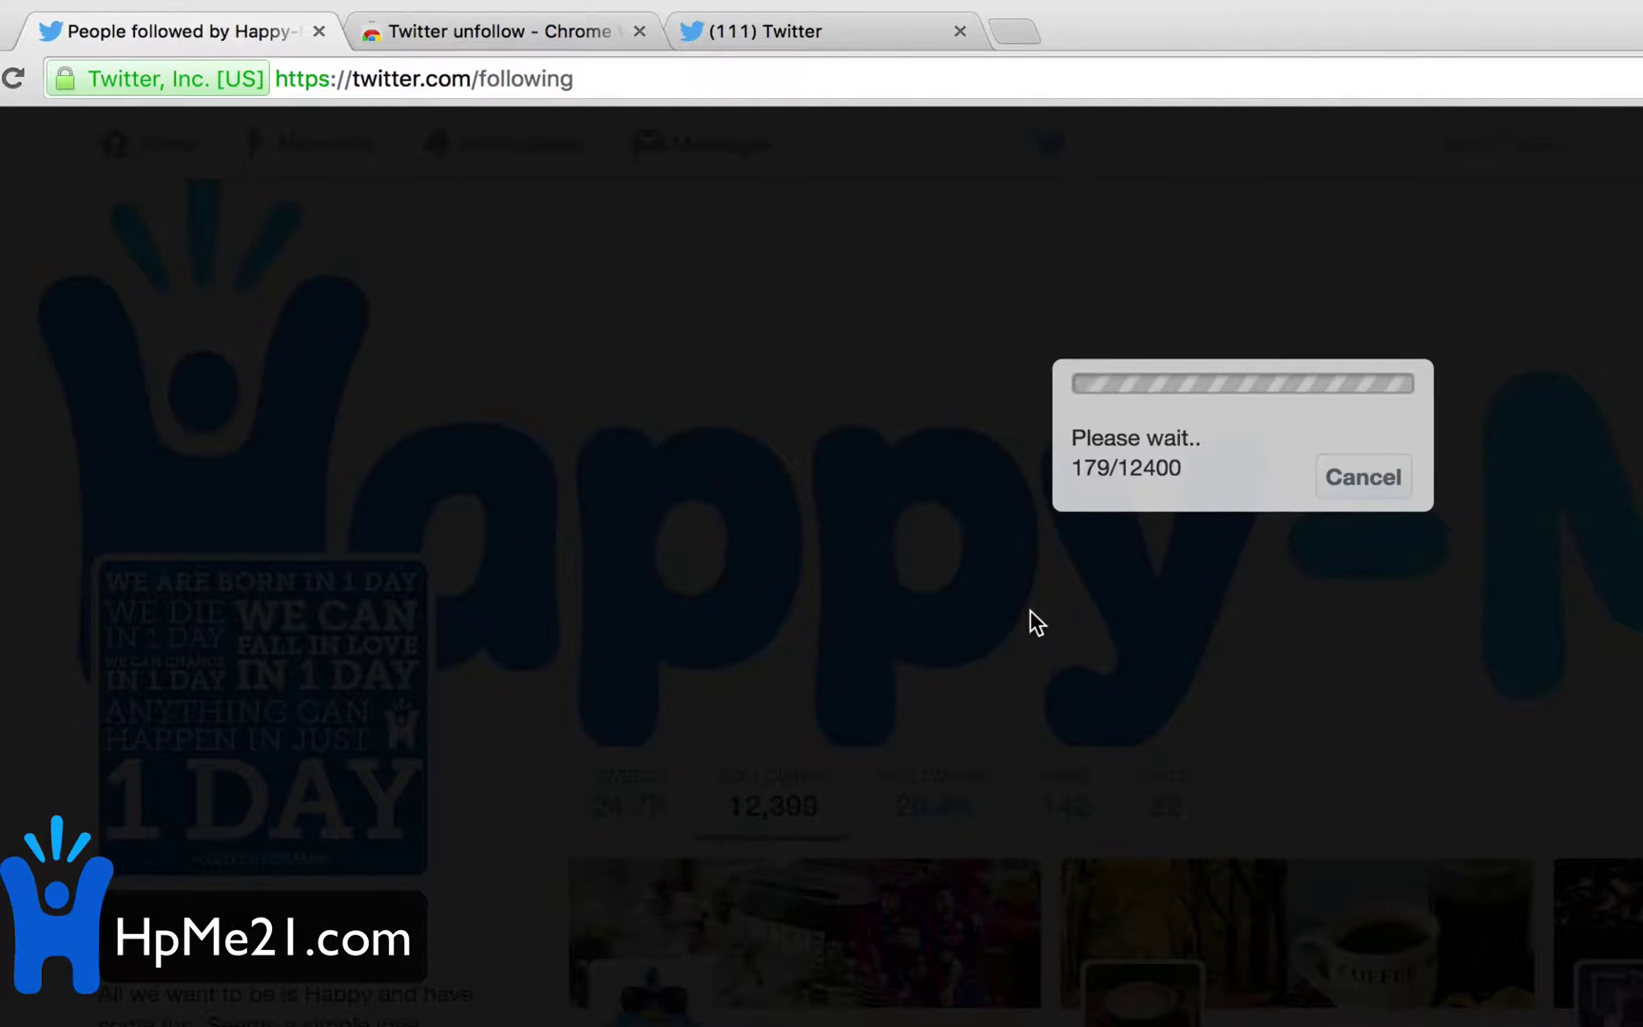
Step: In the other Twitter tab, open the Happy-Me profile's Following list showing 12,368 accounts
{"action": "left_click", "coordinate": [789, 43]}
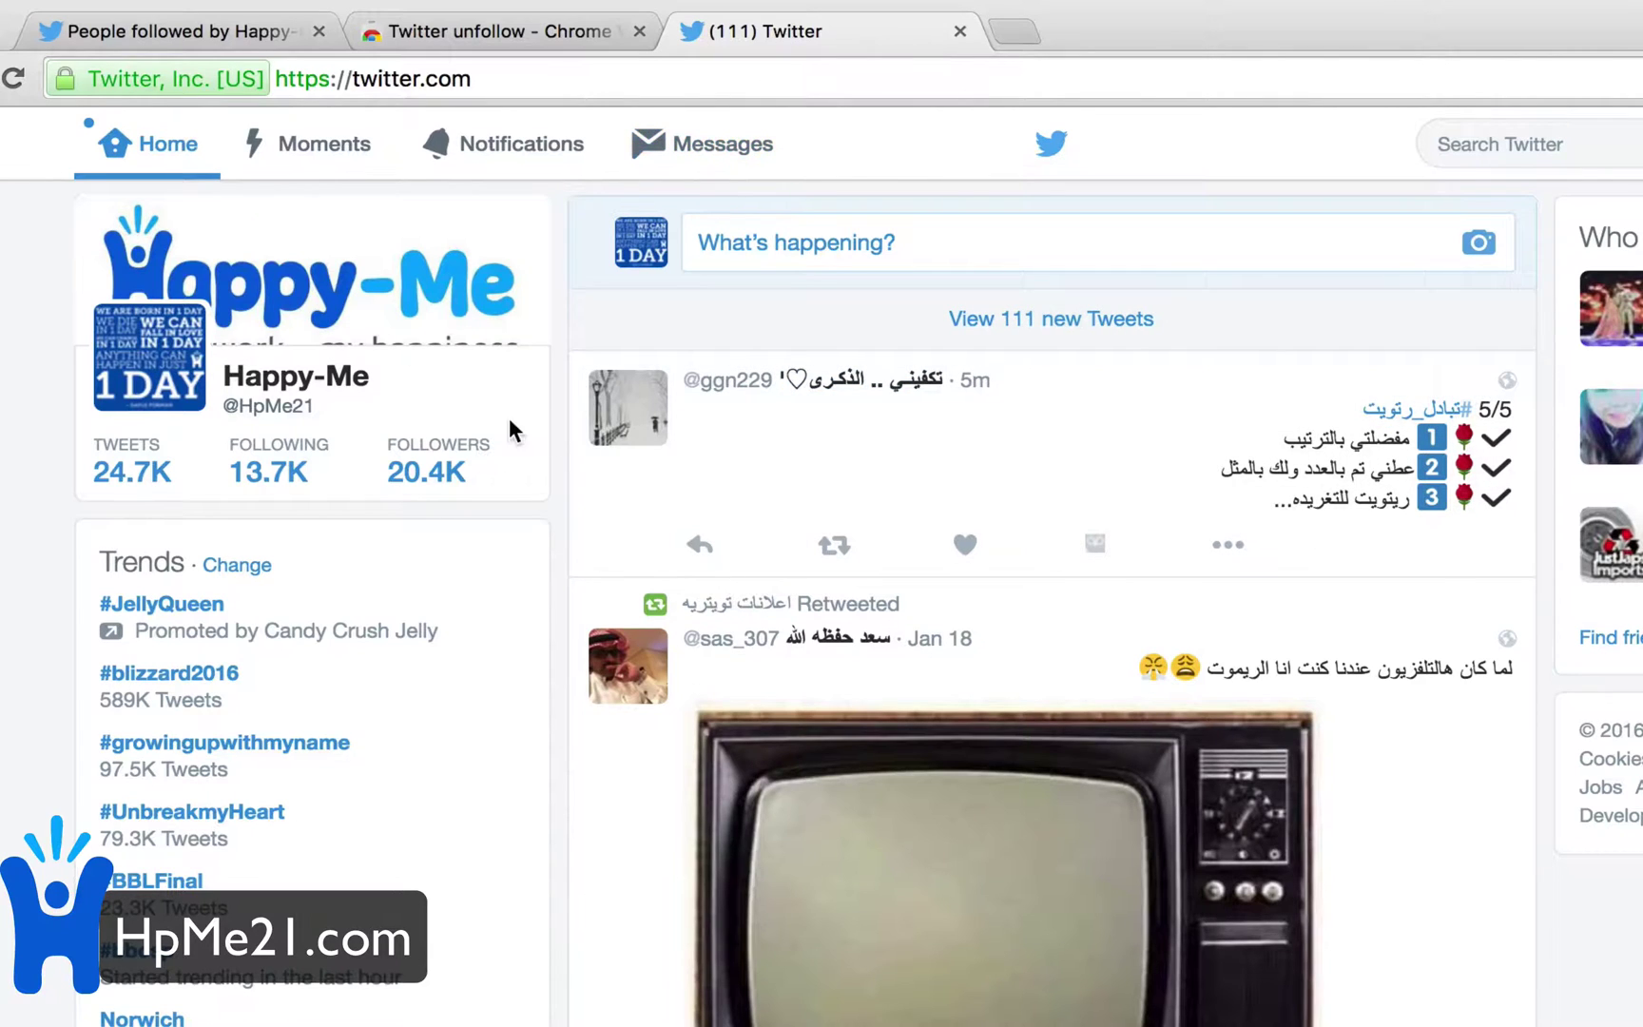
{"action": "left_click", "coordinate": [297, 381]}
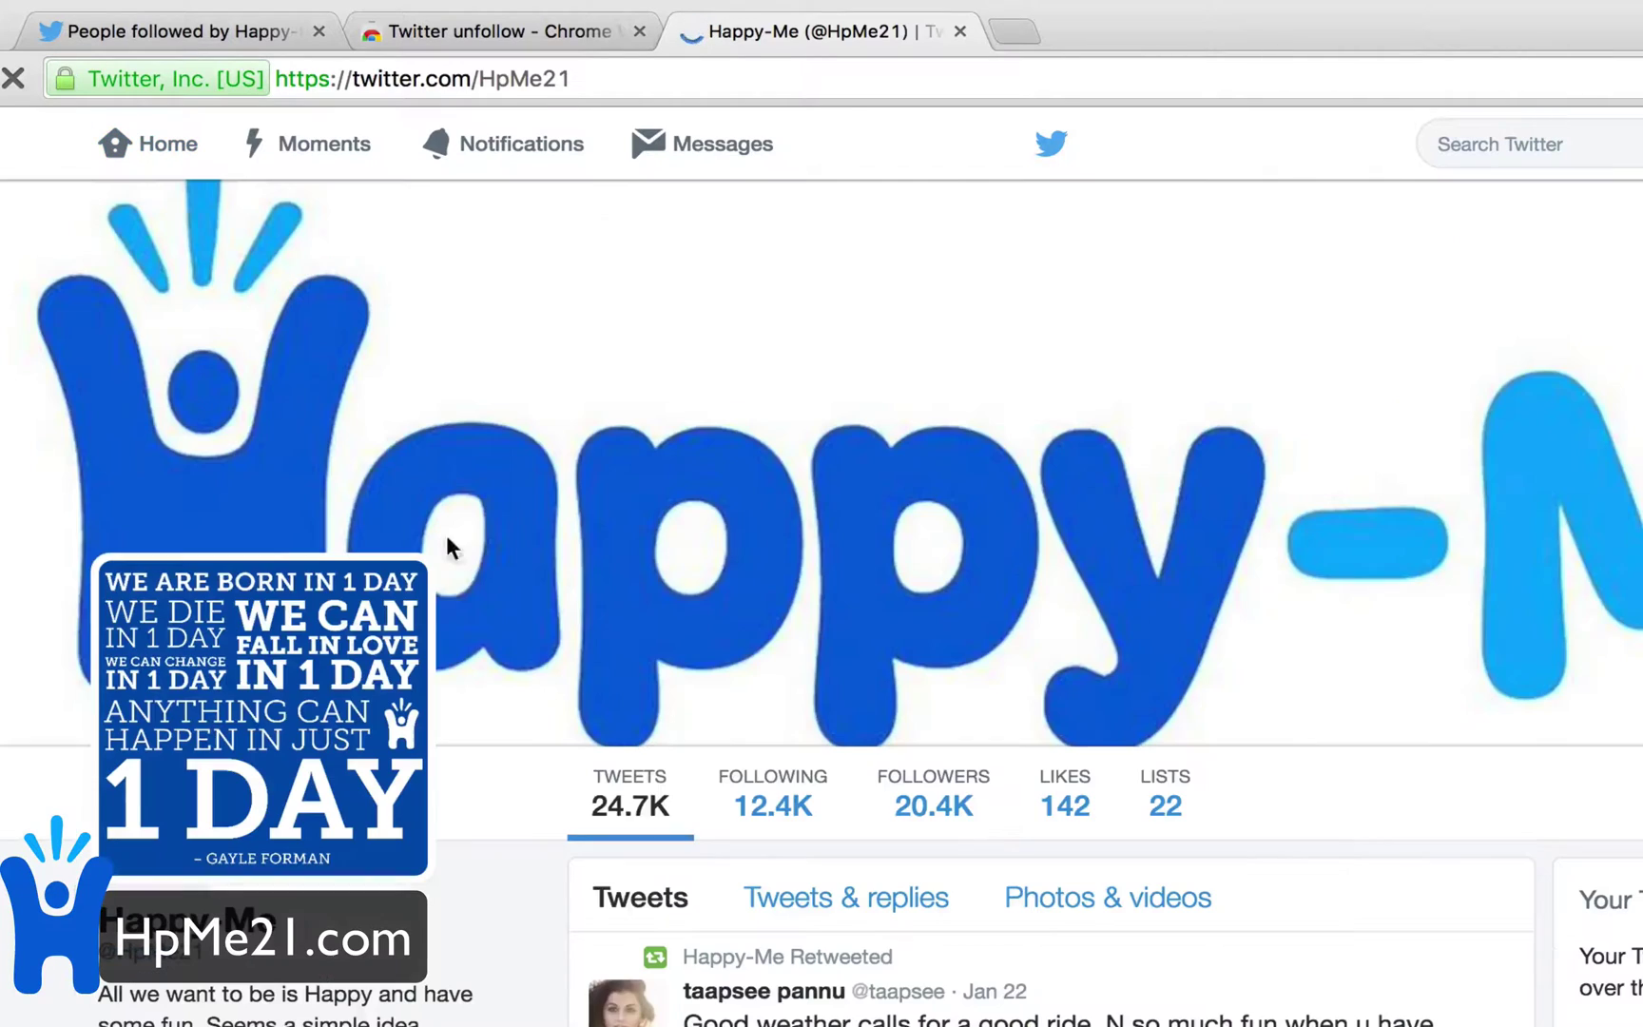
{"action": "left_click", "coordinate": [792, 812]}
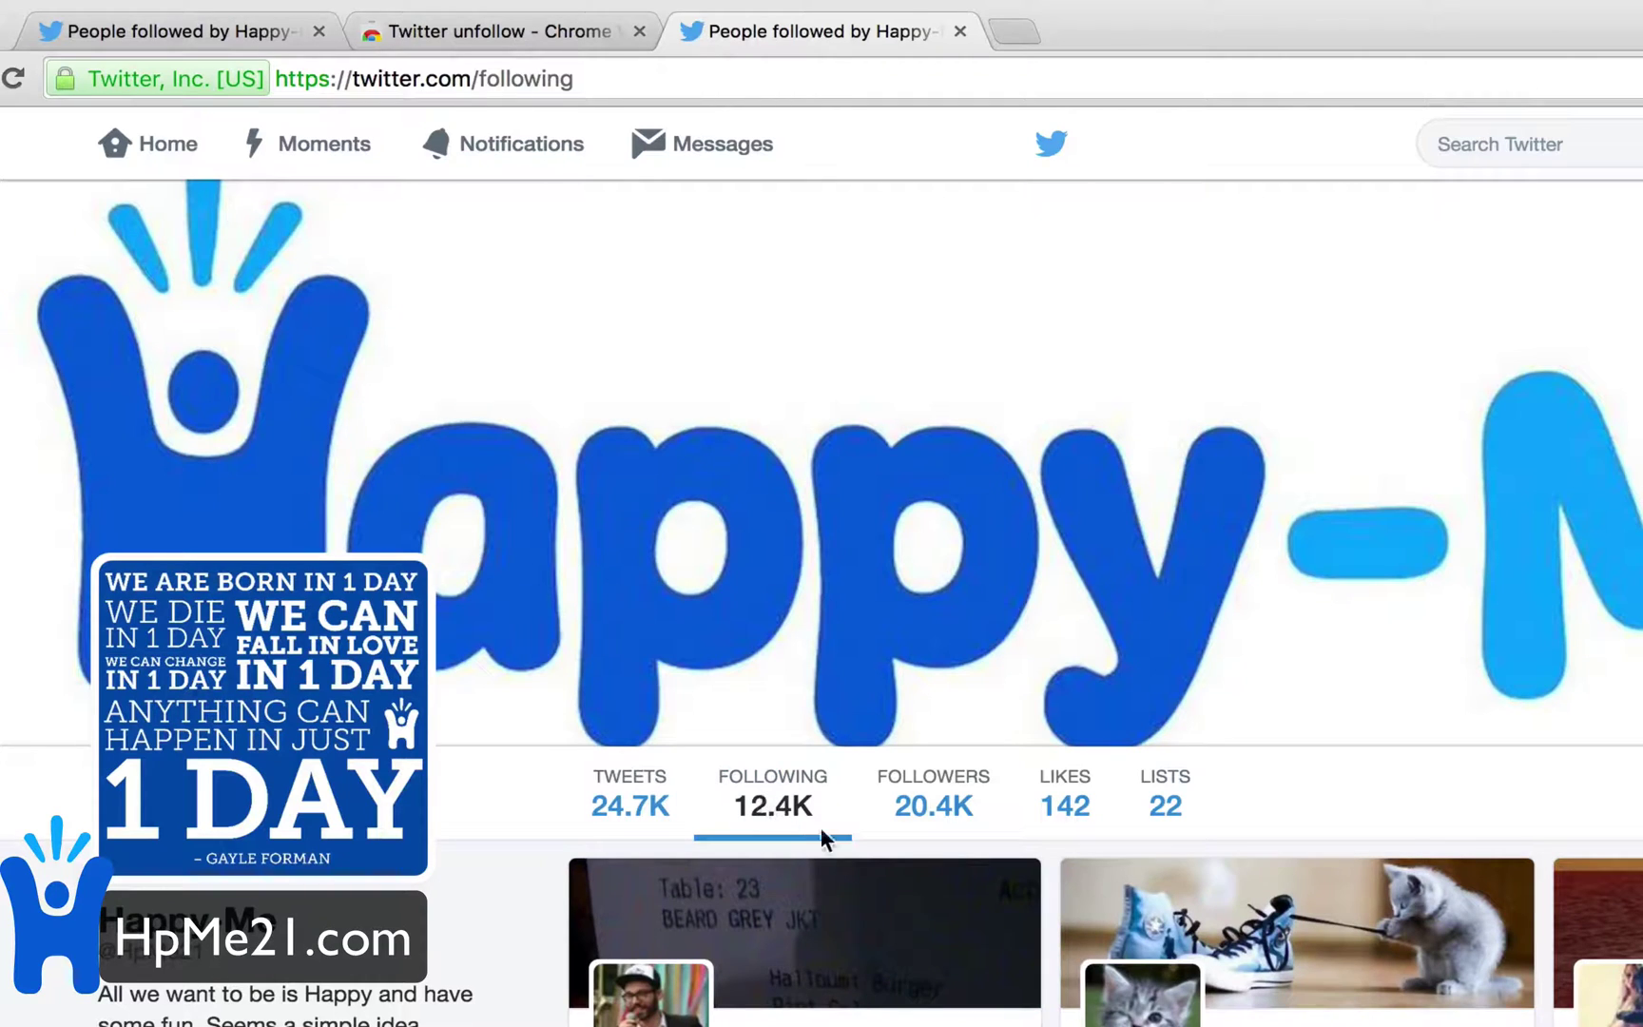
{"action": "mouse_move", "coordinate": [785, 766]}
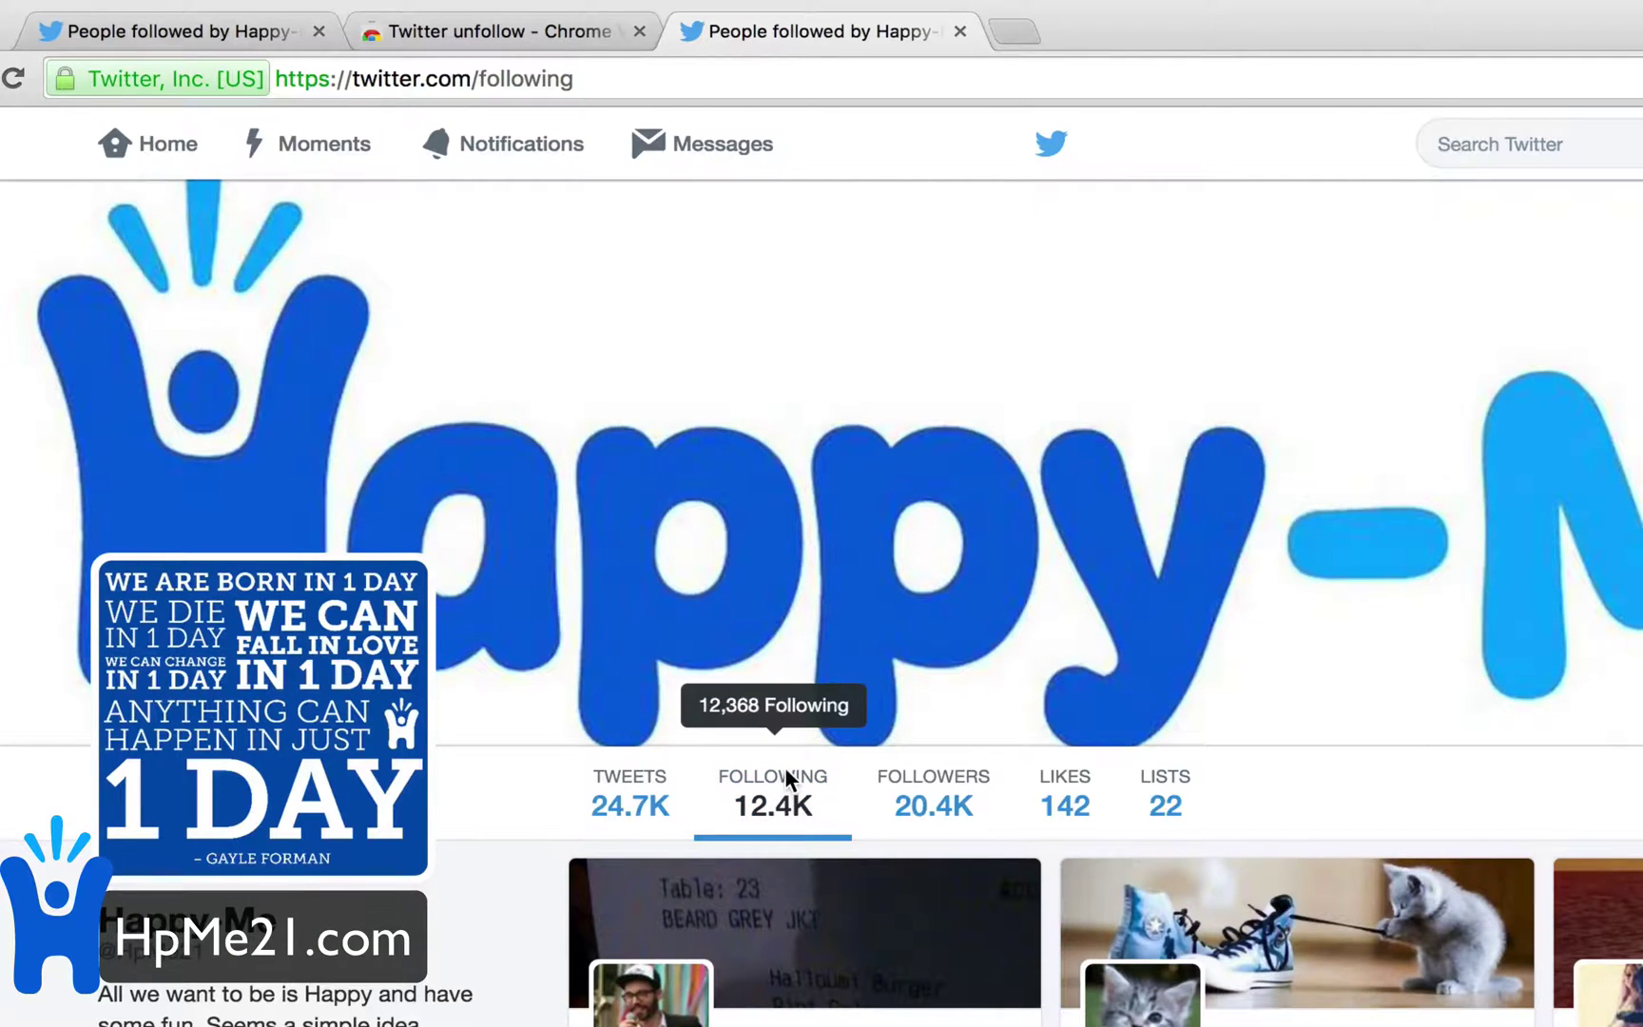
Step: Check the running unfollow in the first tab, then return to the refreshed Following page
{"action": "left_click", "coordinate": [237, 30]}
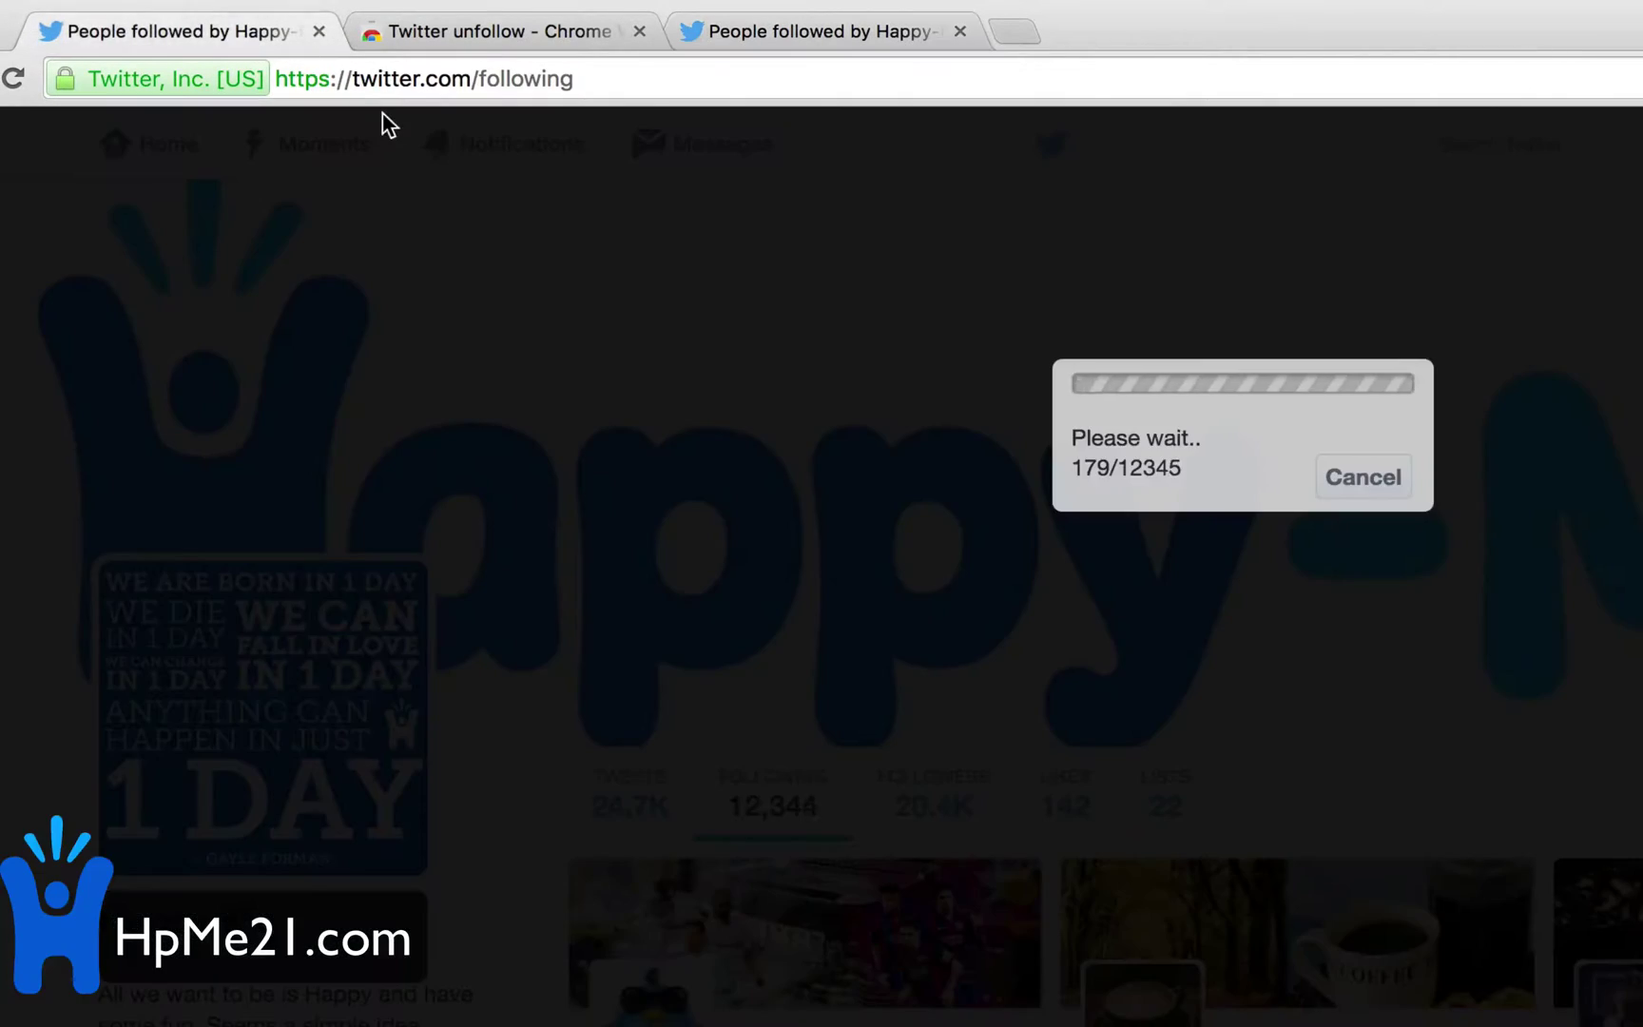
{"action": "left_click", "coordinate": [756, 32]}
{"action": "scroll", "coordinate": [960, 702], "scroll_direction": "down", "scroll_amount": 3}
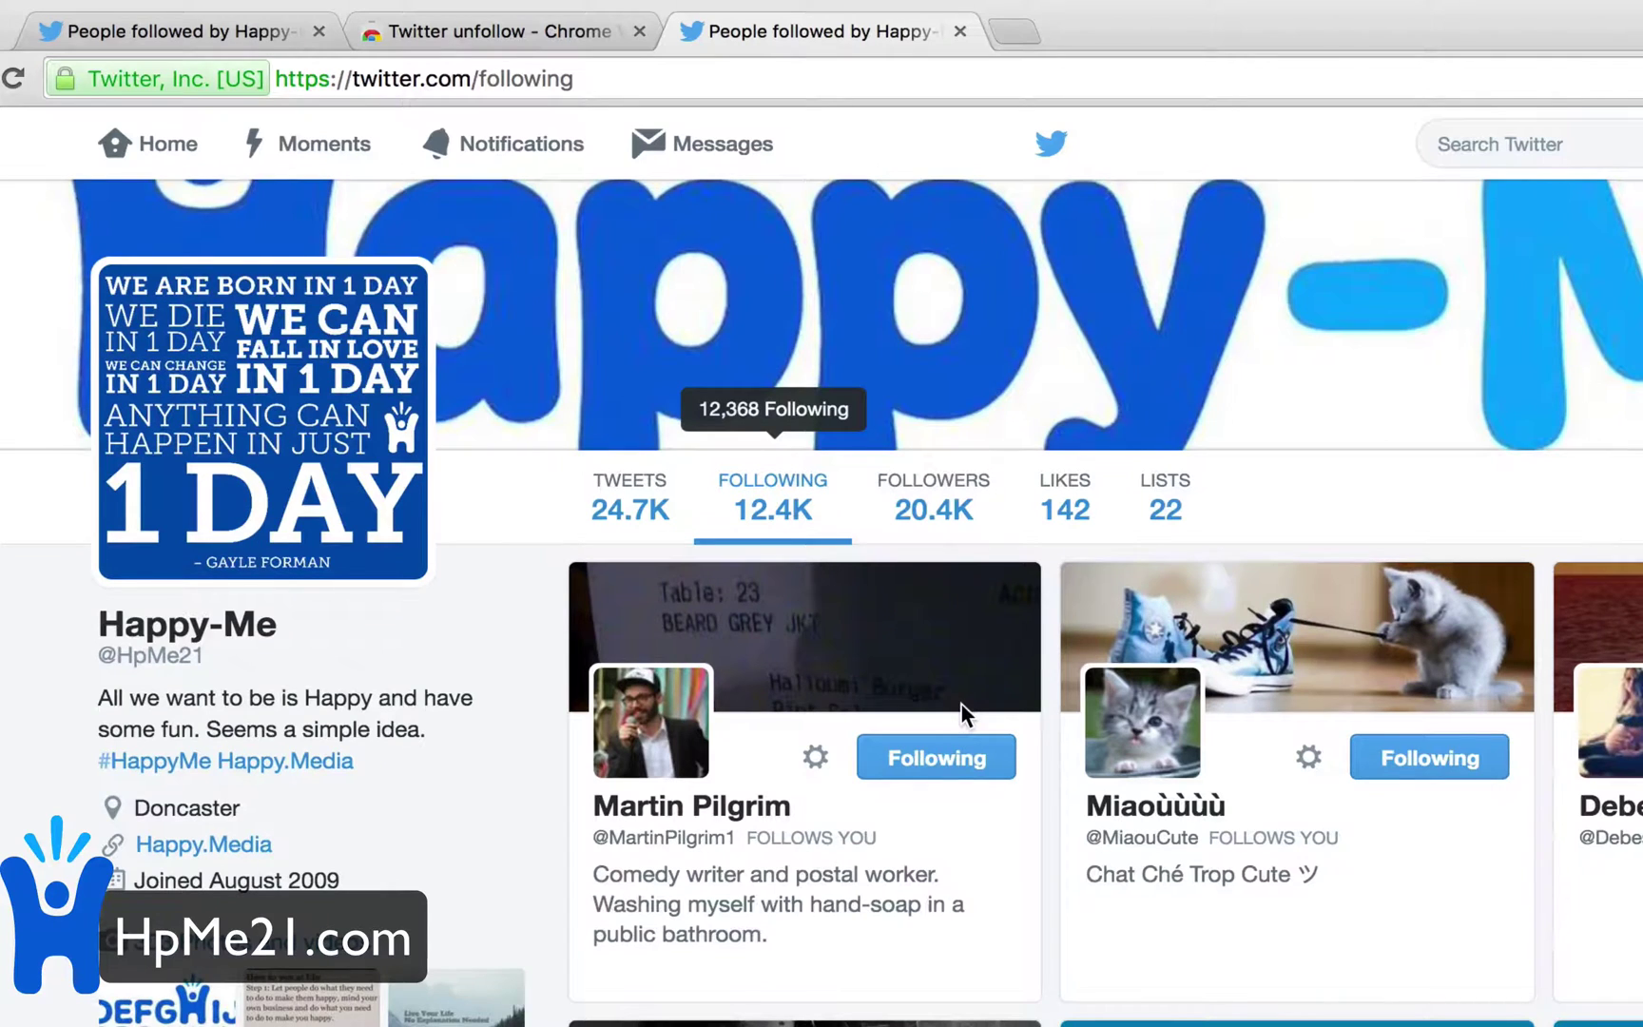
{"action": "scroll", "coordinate": [961, 709], "scroll_direction": "up", "scroll_amount": 1}
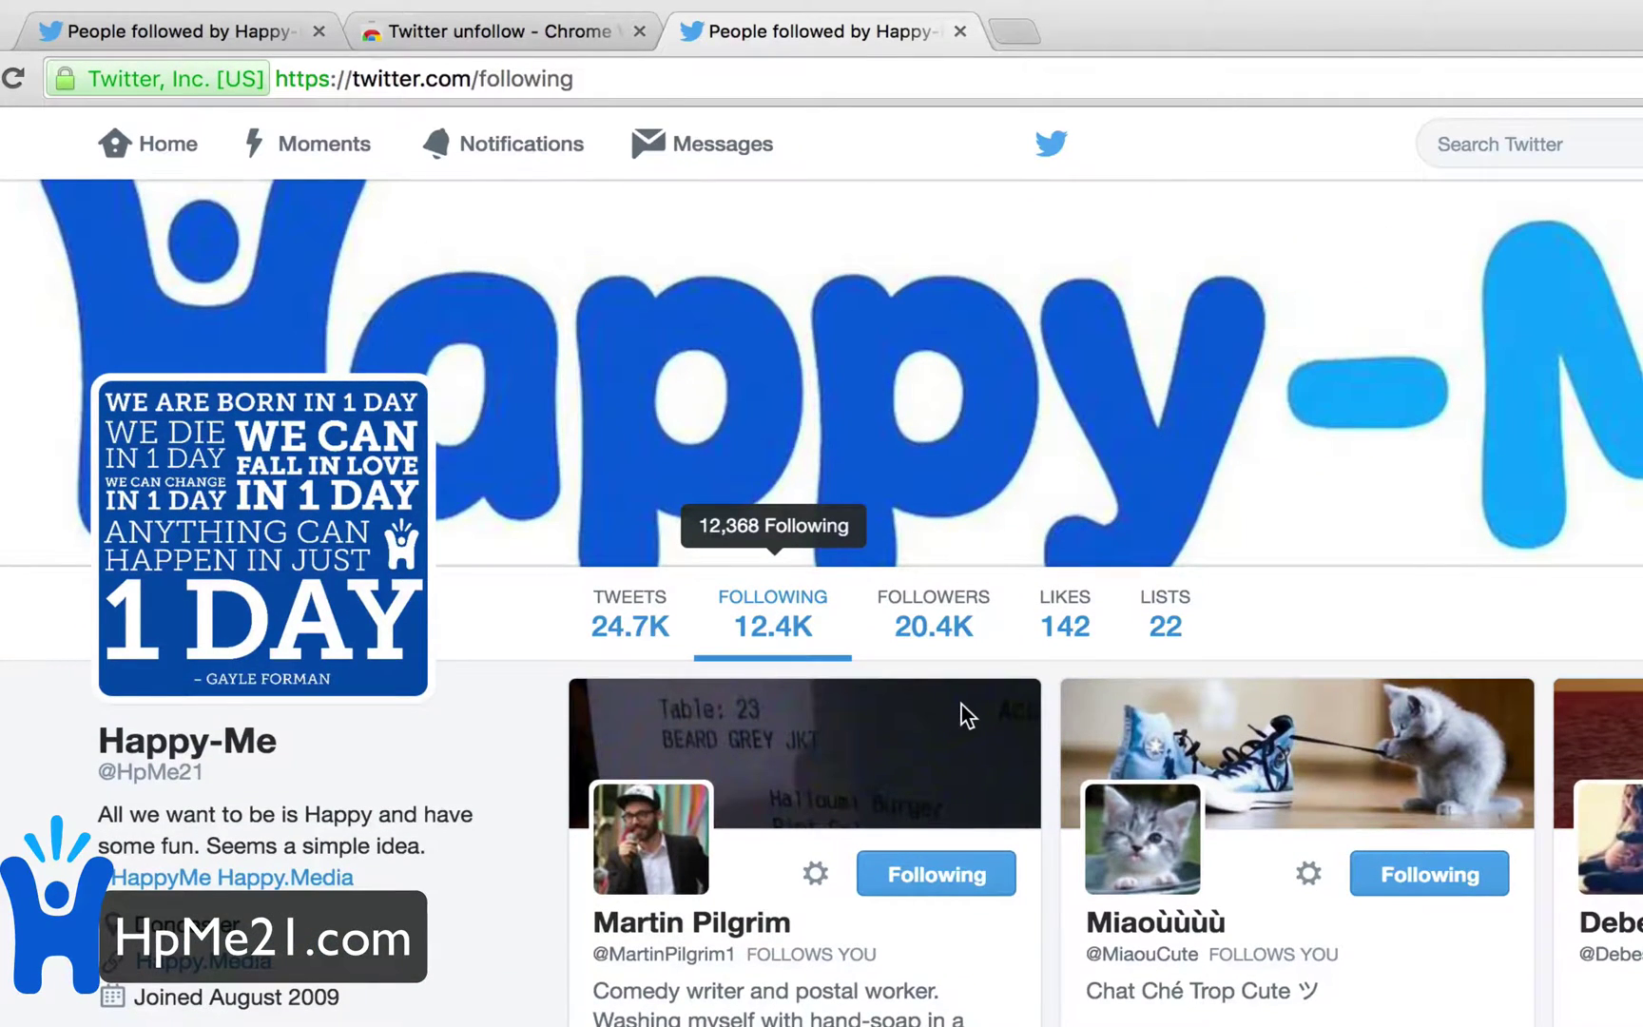
{"action": "scroll", "coordinate": [960, 706], "scroll_direction": "up", "scroll_amount": 2}
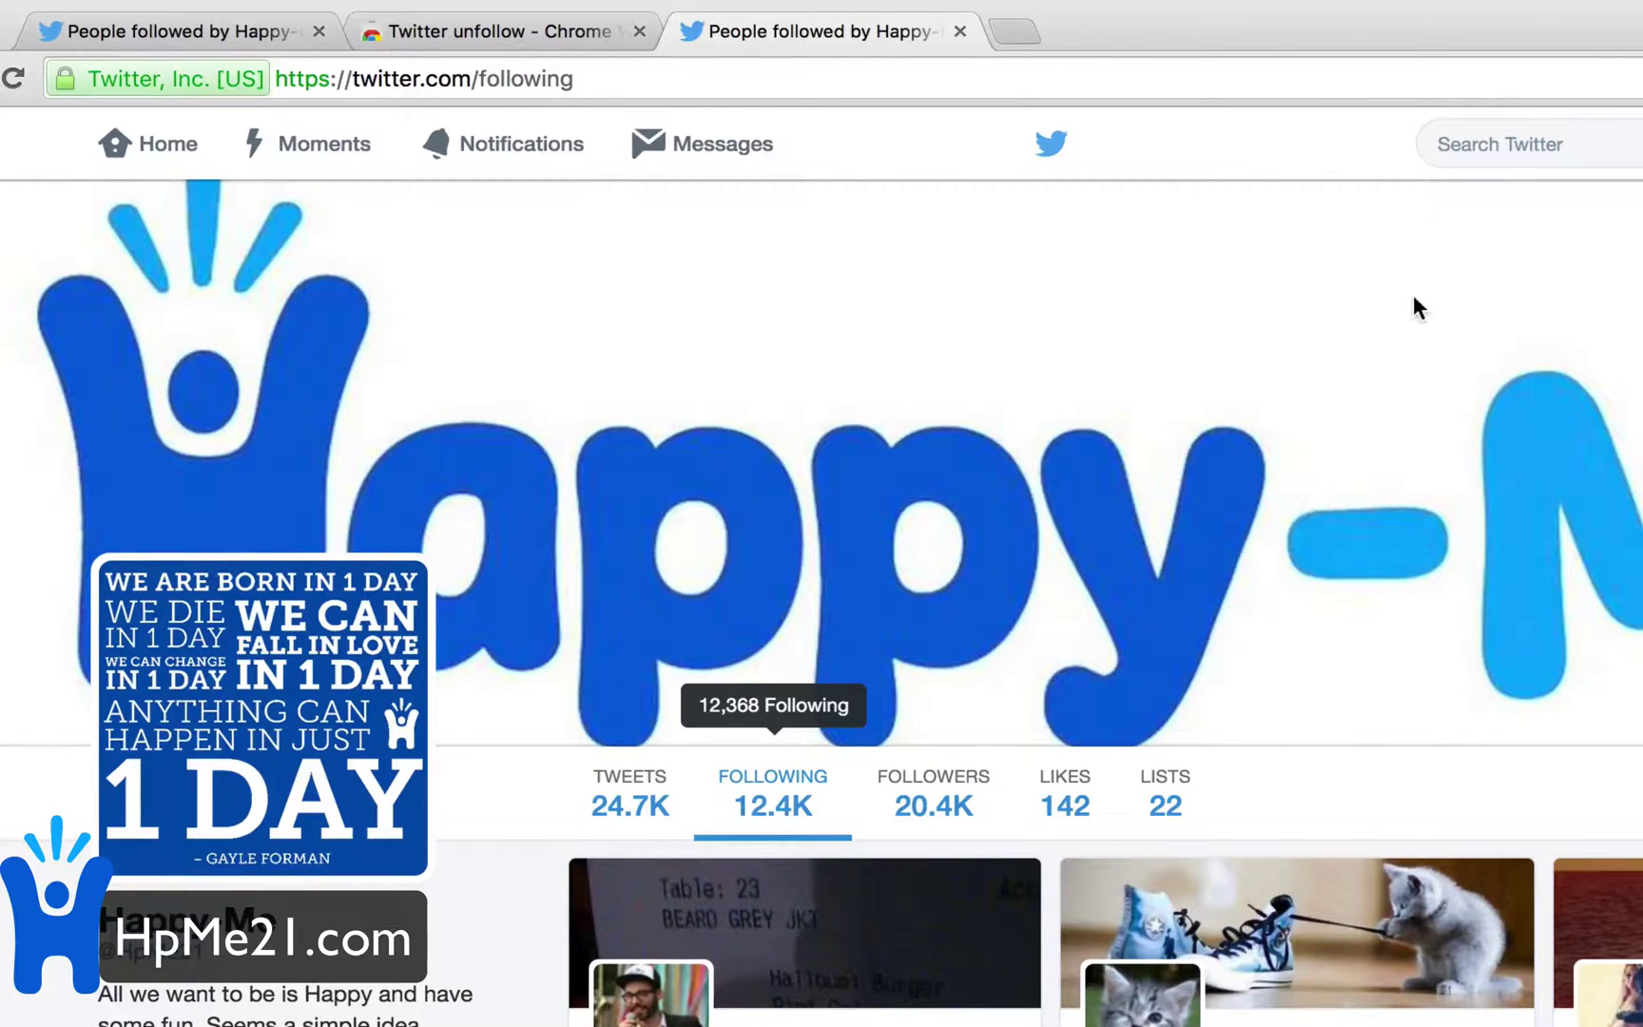
{"action": "left_click", "coordinate": [1496, 153]}
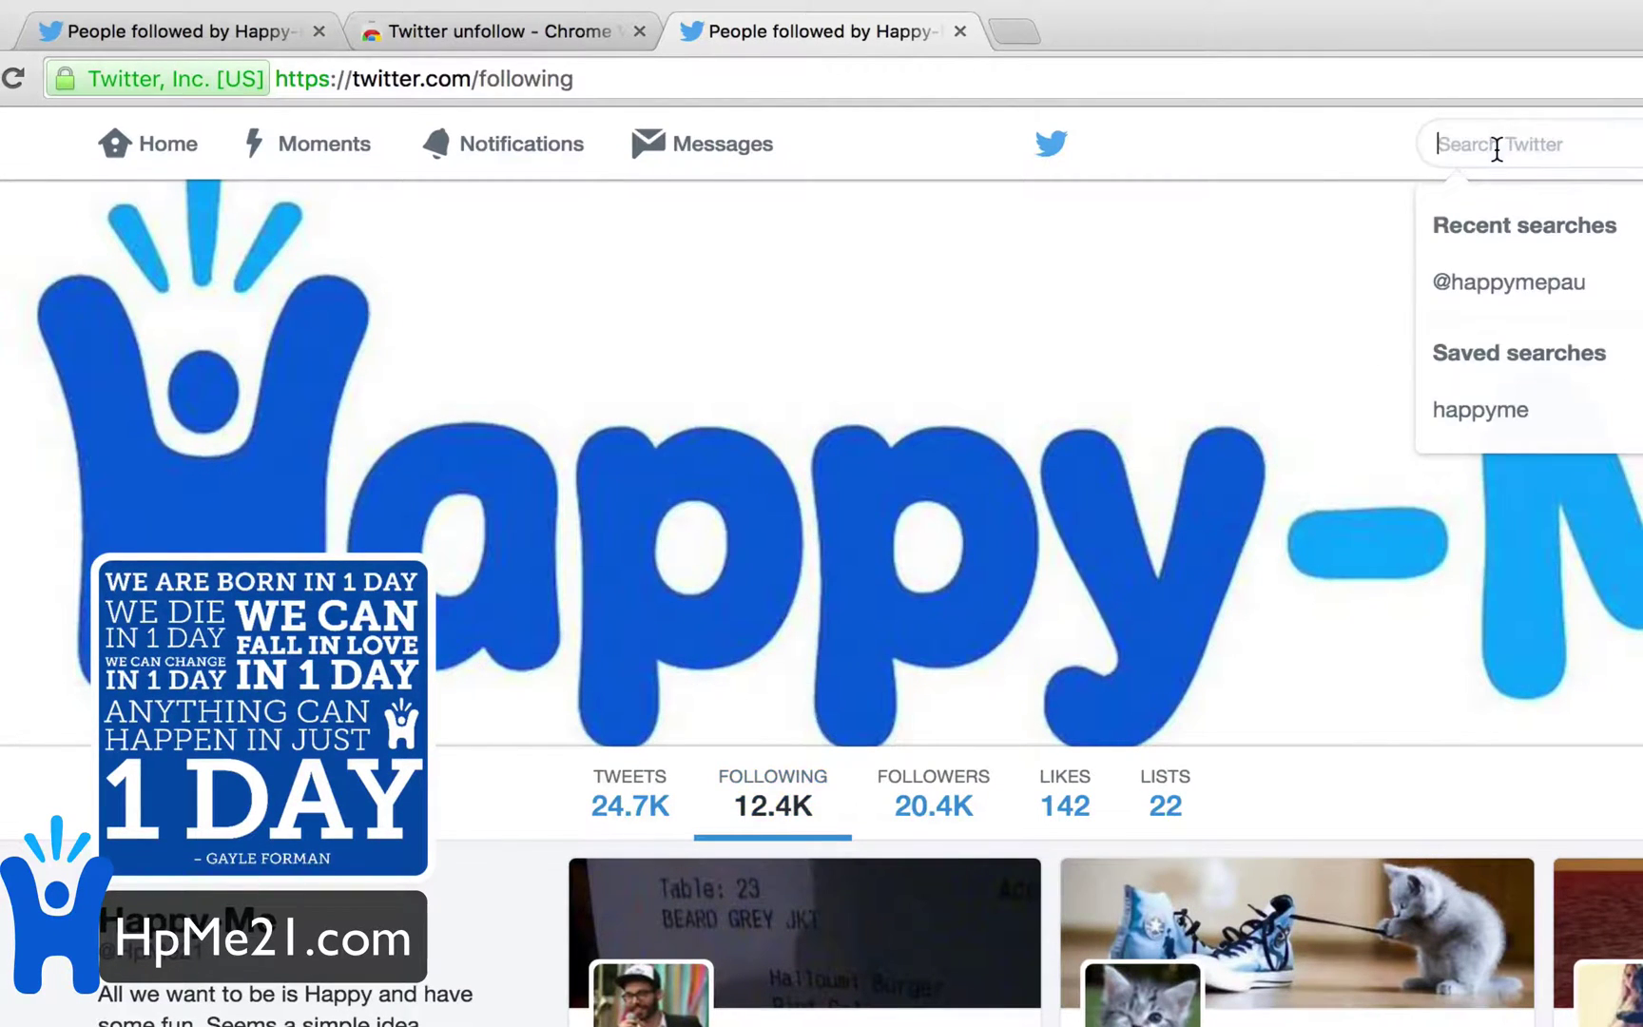
{"action": "left_click", "coordinate": [1374, 149]}
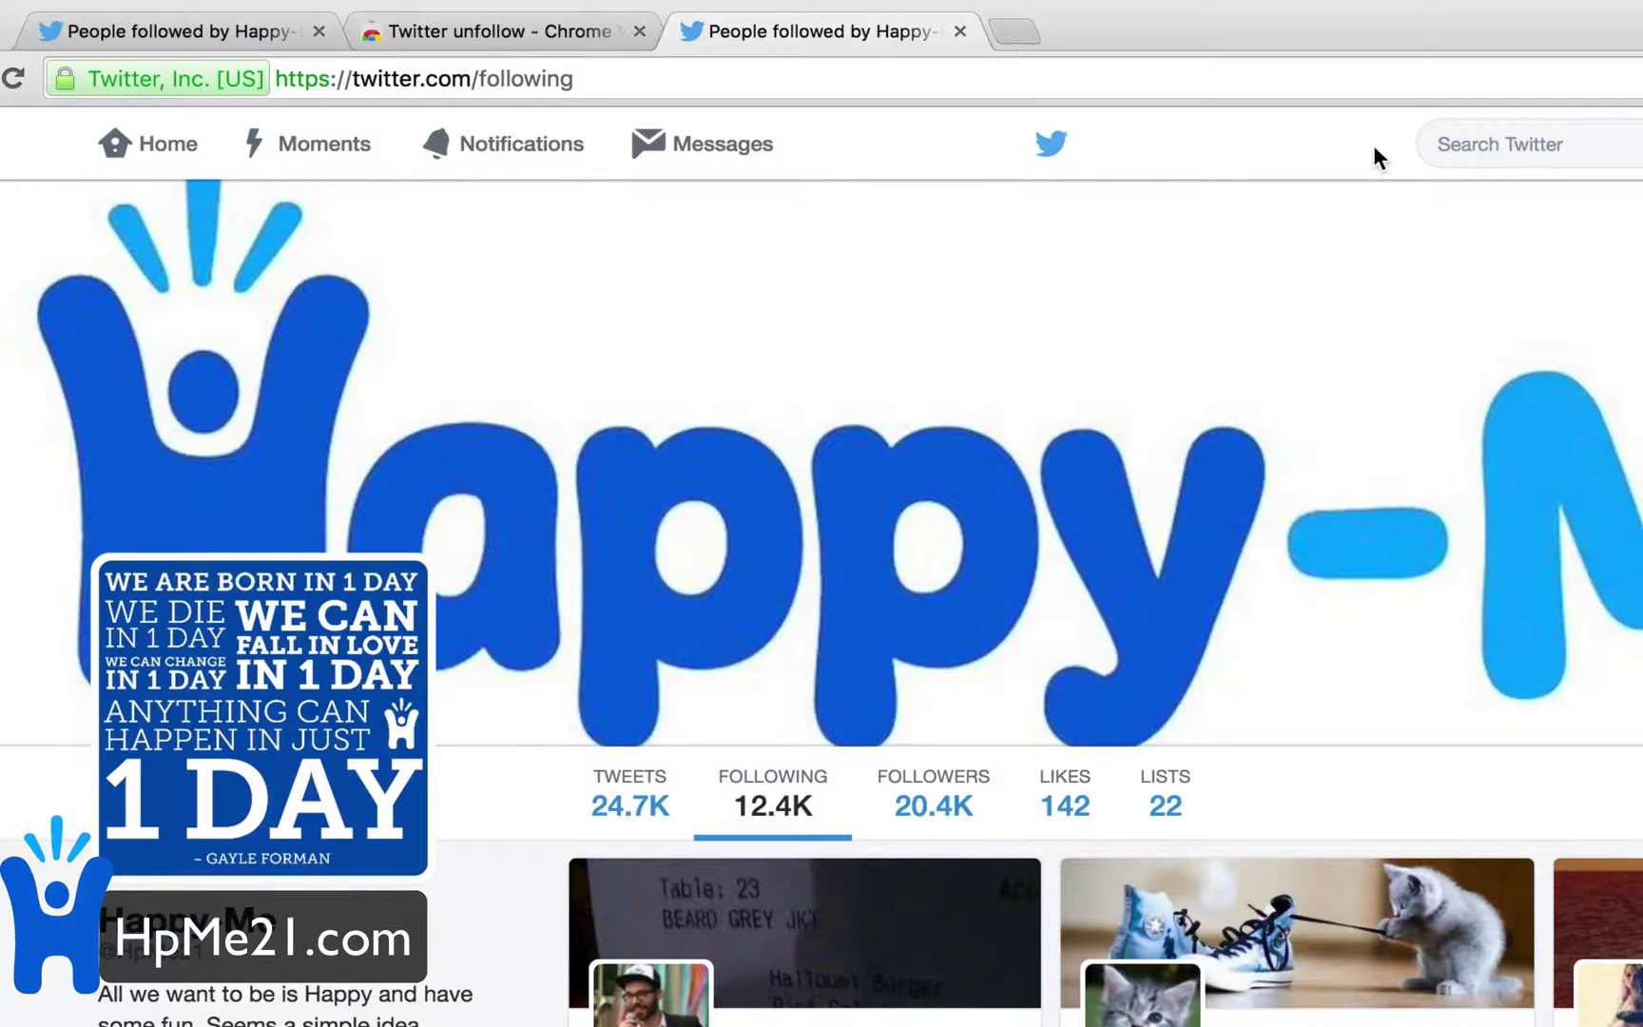
{"action": "left_click", "coordinate": [1522, 144]}
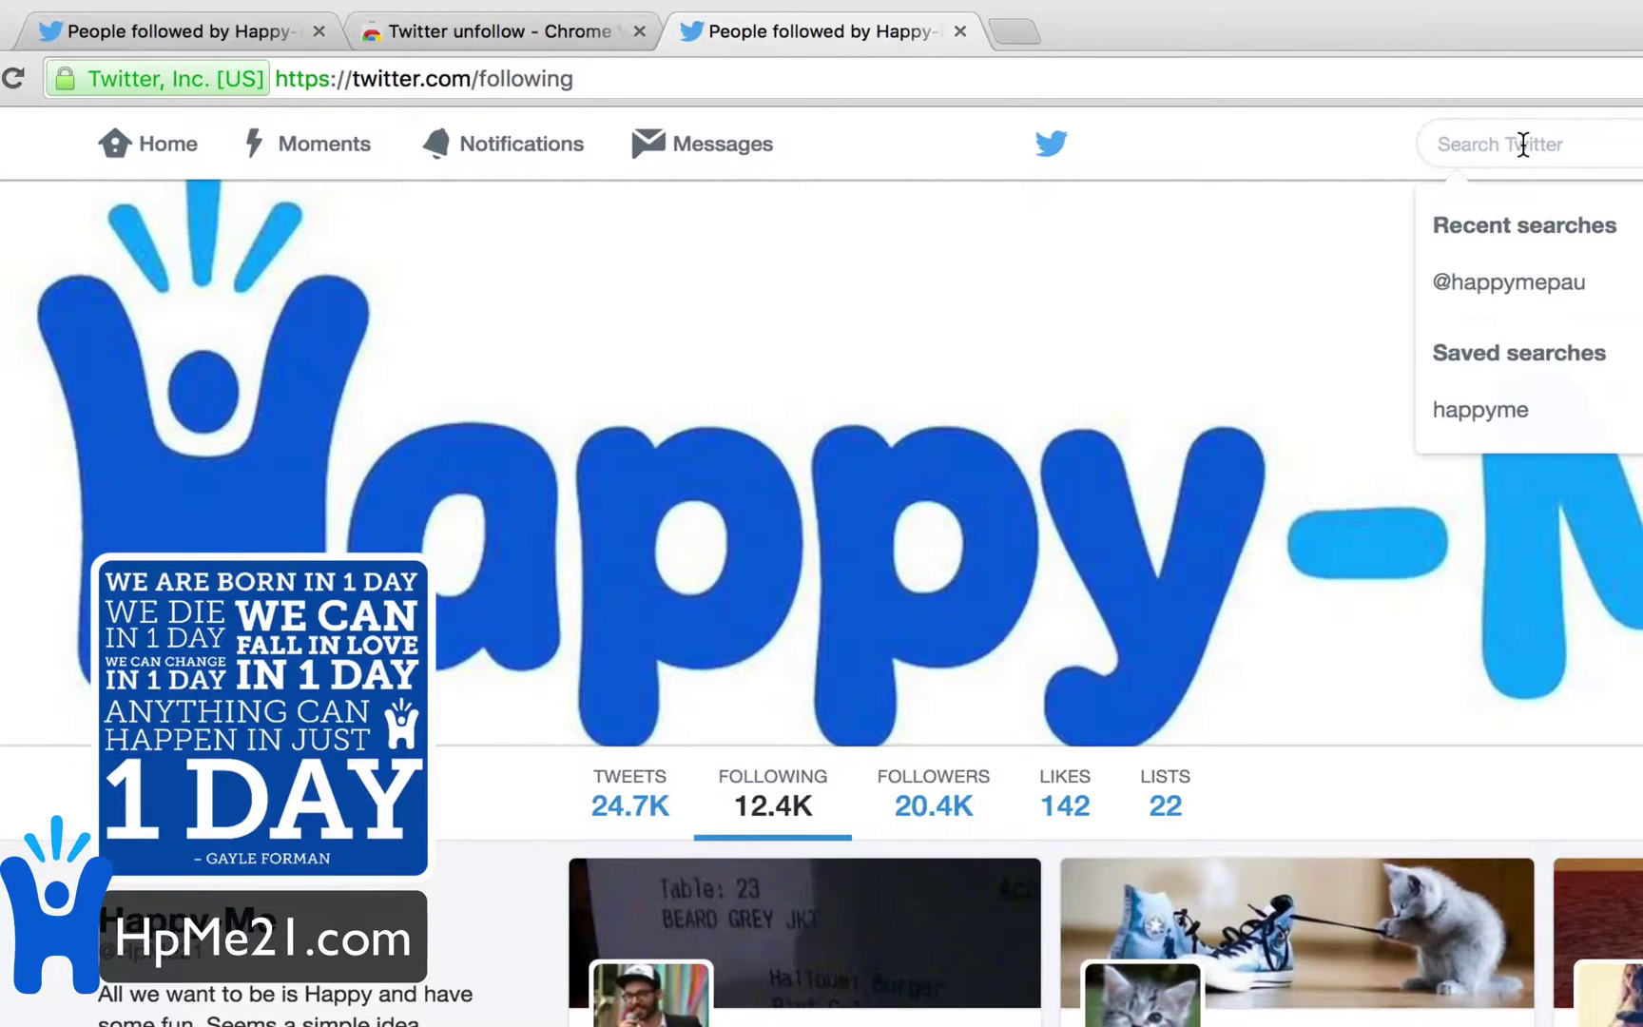
{"action": "type", "text": "@happymepaul"}
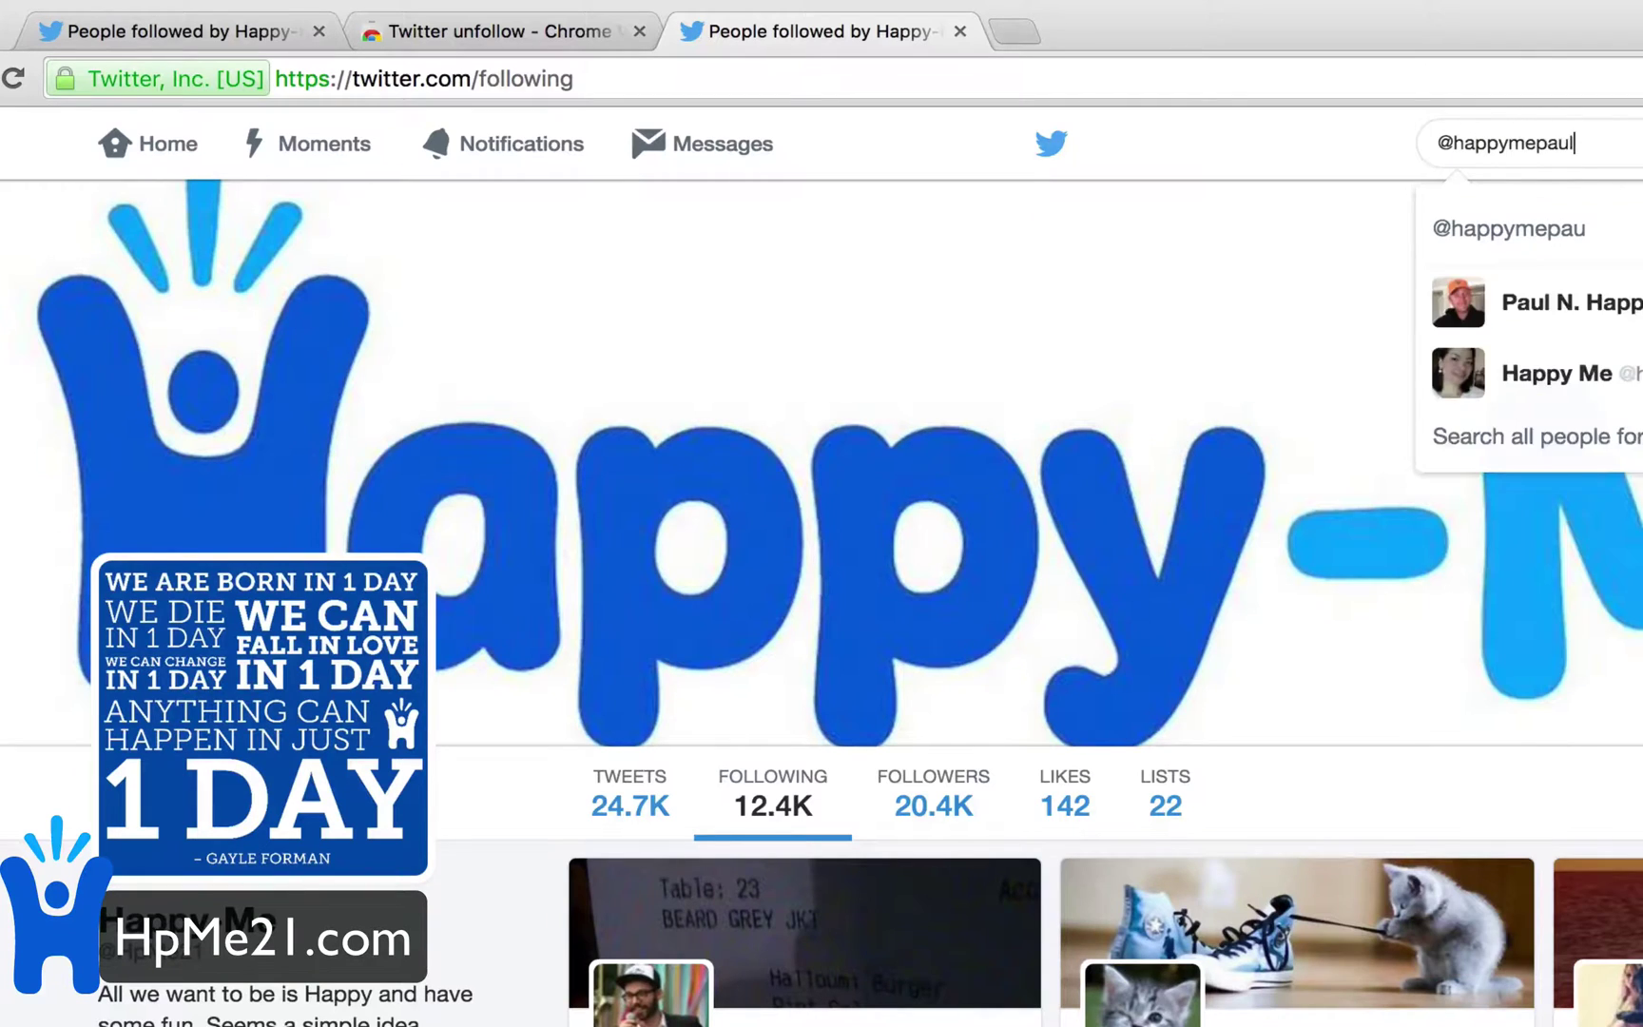
{"action": "key", "text": "Return"}
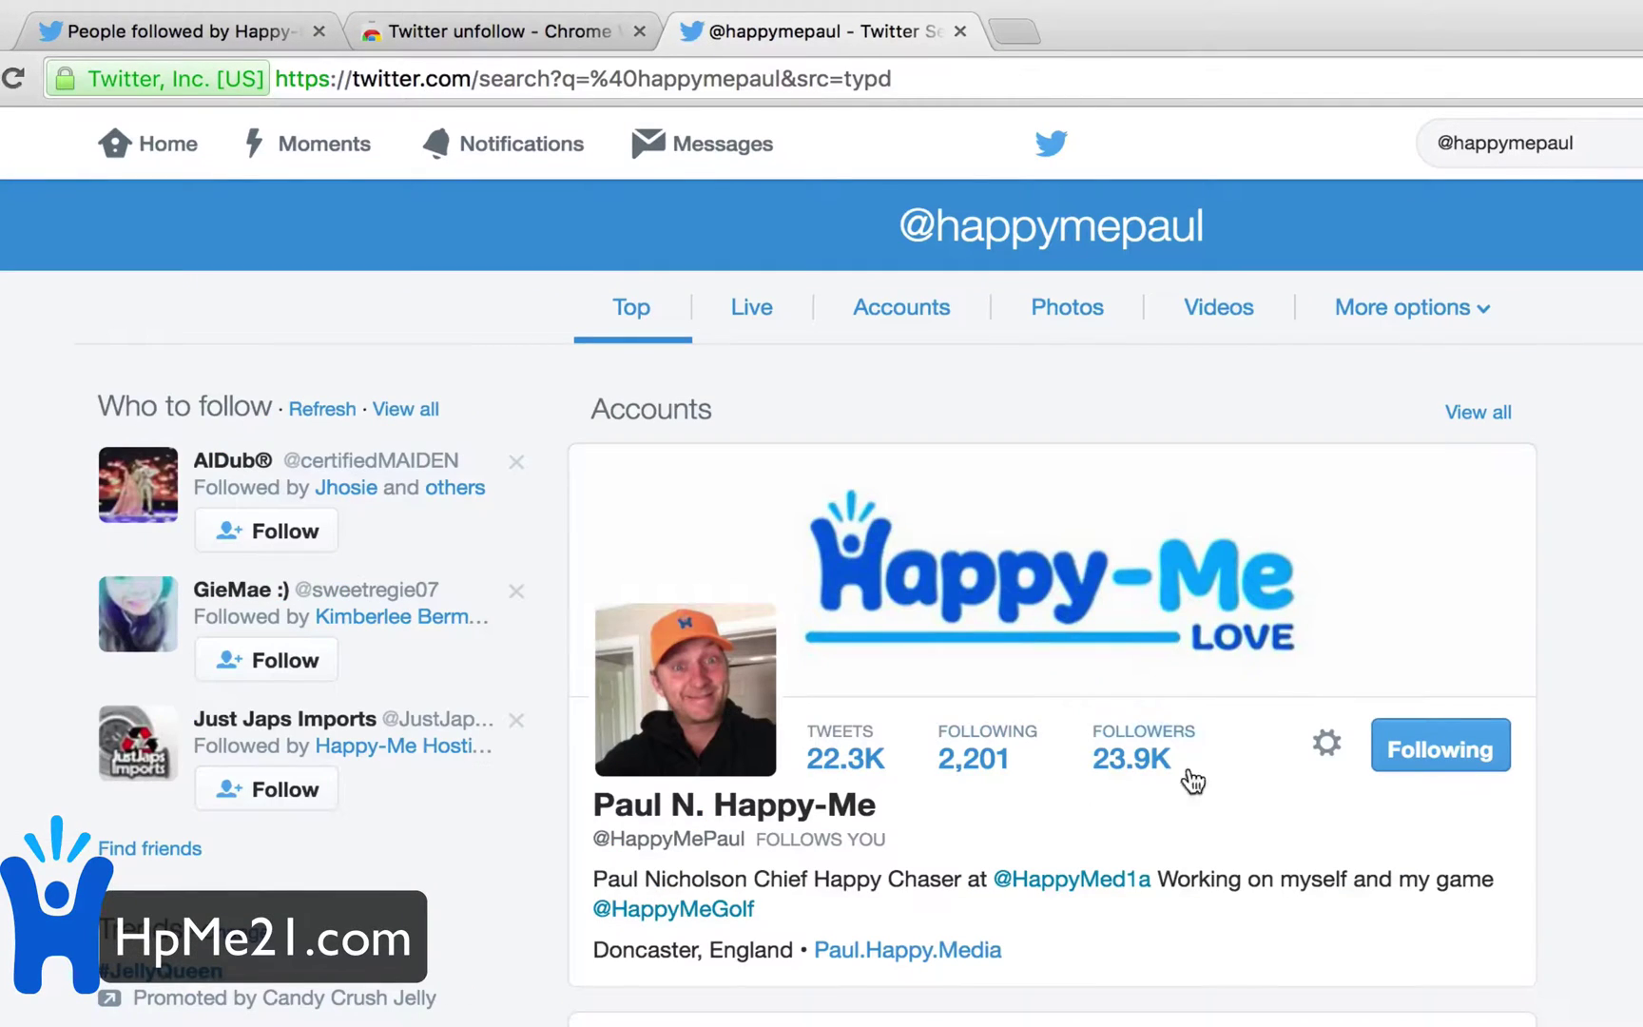
{"action": "key", "text": "super+Left"}
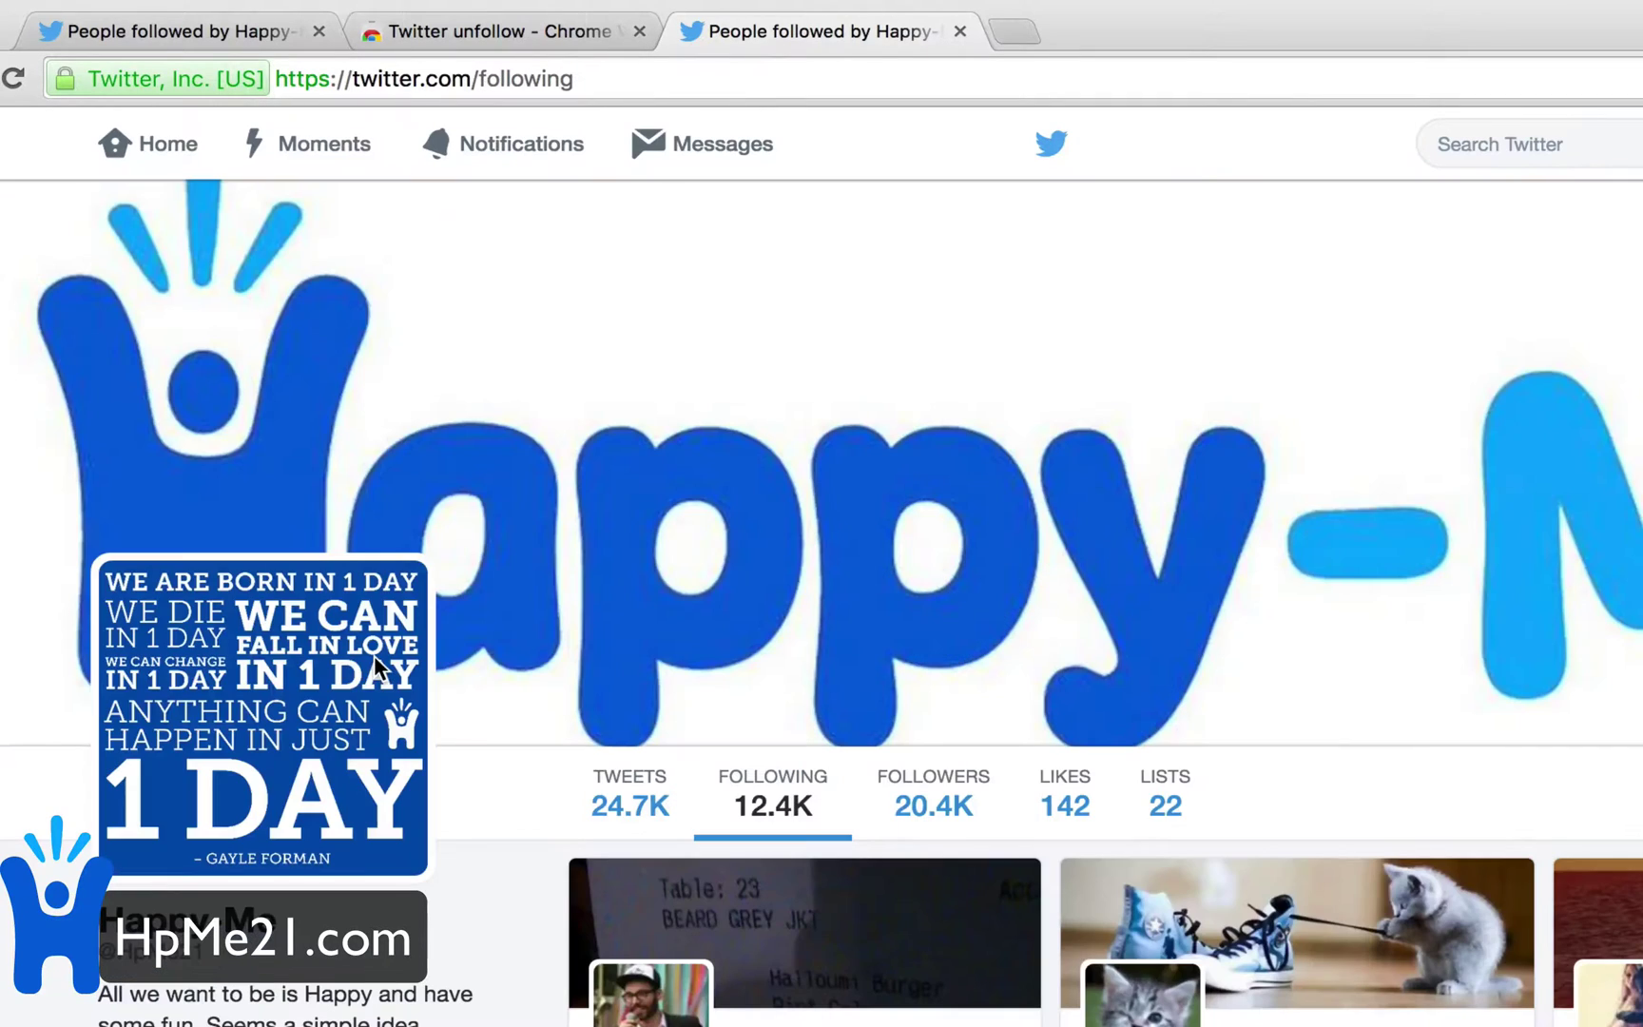